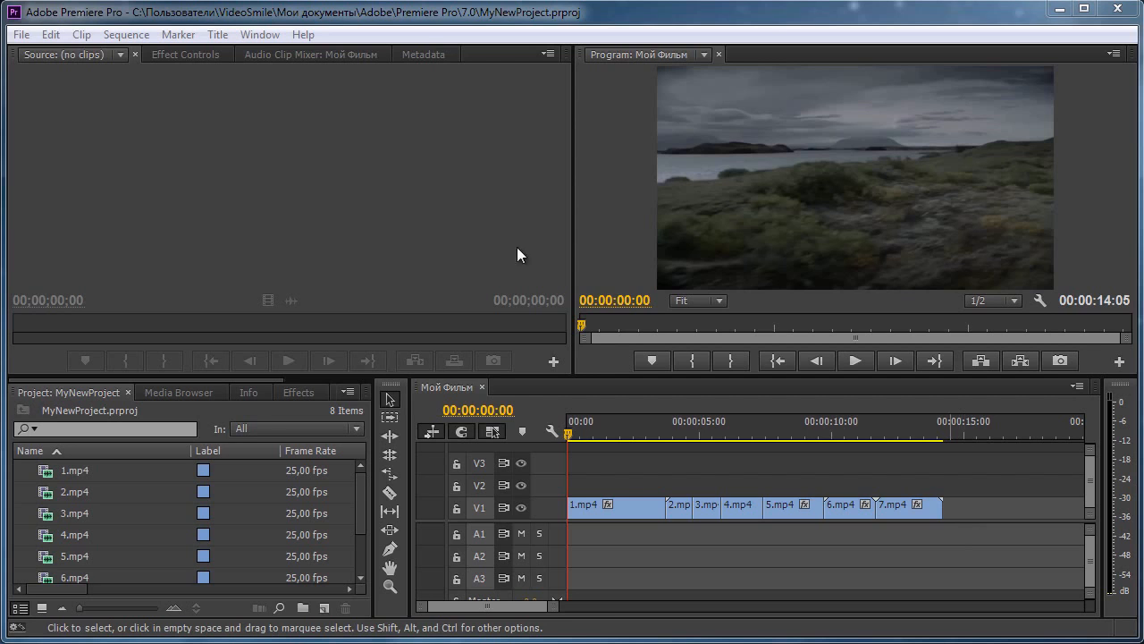
Review the edited film around the cut between clips 5.mp4 and 6.mp4, comparing the frames of both shots.
left_click_drag(566, 432, 842, 450)
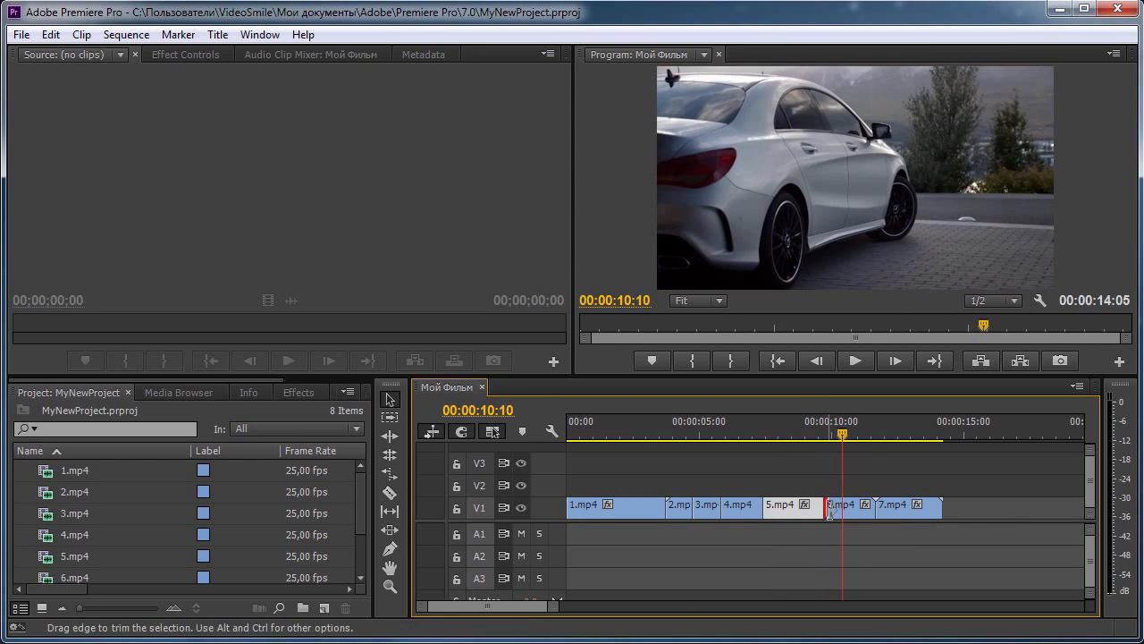
left_click_drag(826, 440, 795, 493)
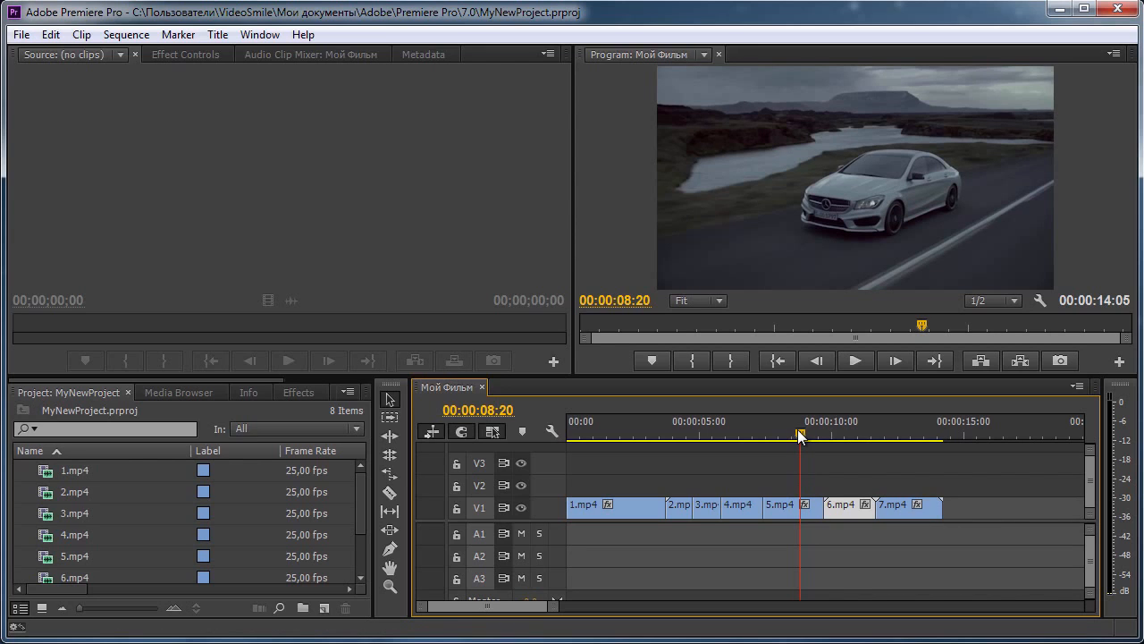
left_click_drag(800, 435, 795, 430)
left_click(784, 508)
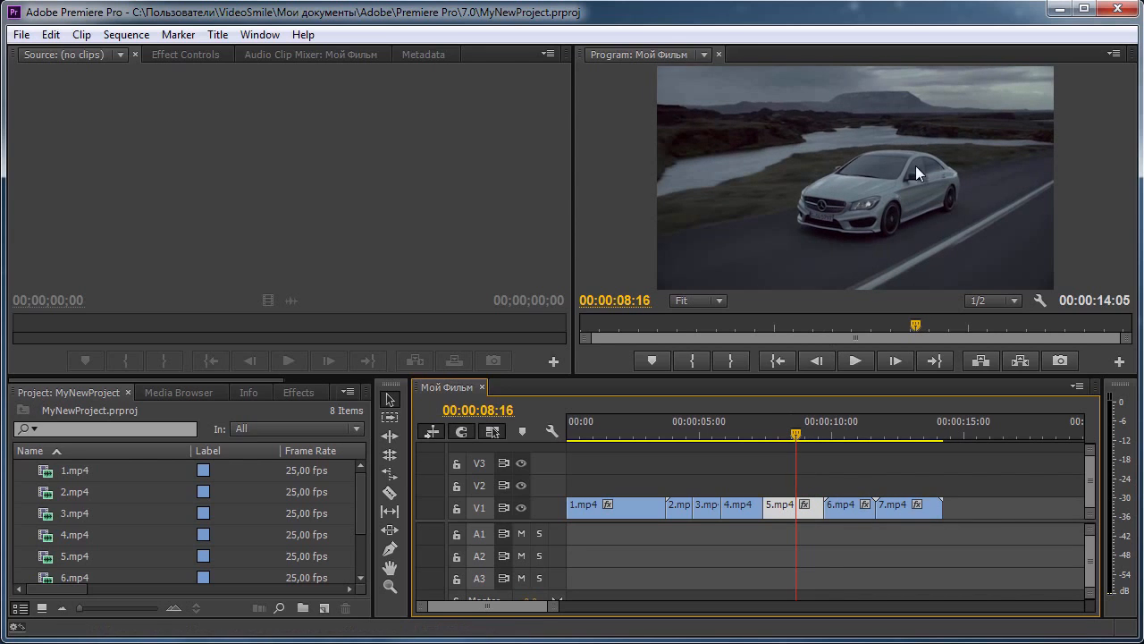
left_click_drag(796, 436, 837, 435)
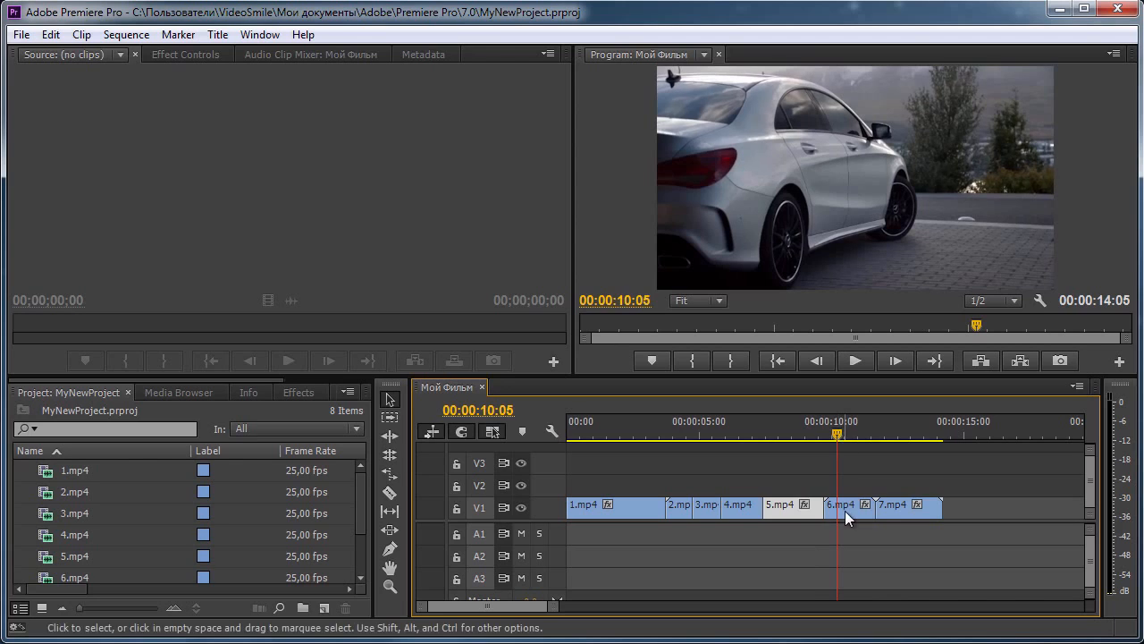
left_click(847, 518)
left_click(848, 437)
mouse_move(850, 436)
left_mouse_down()
mouse_move(811, 443)
mouse_move(839, 447)
left_mouse_up()
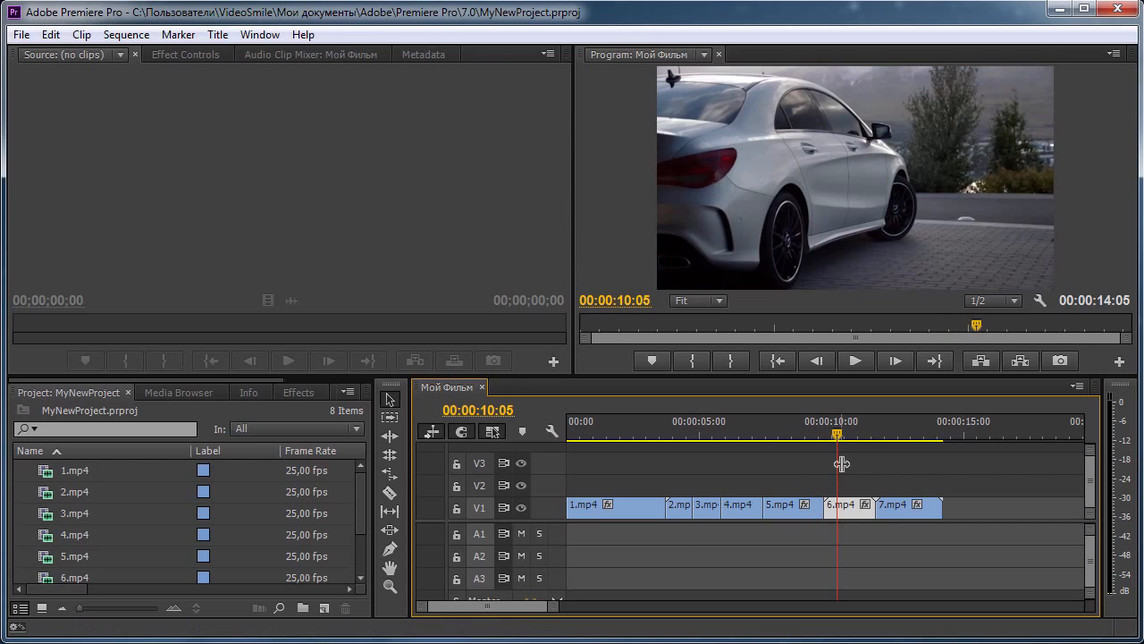
left_click(680, 547)
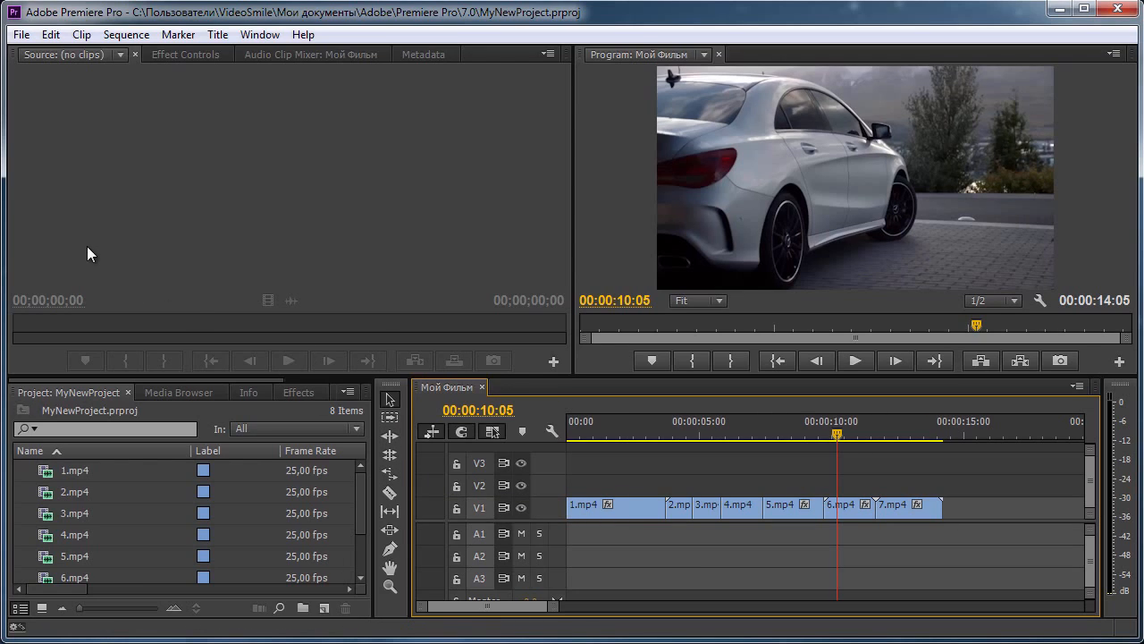
Create a new project named 567 with the default location and settings.
left_click(21, 34)
mouse_move(185, 59)
left_click(345, 54)
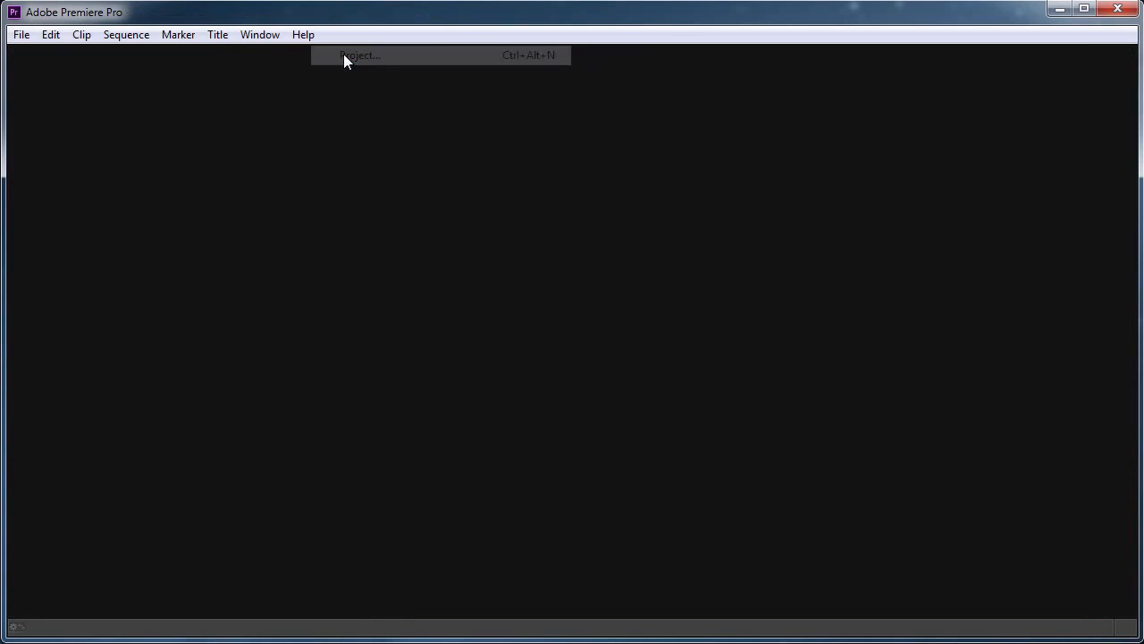
type("567")
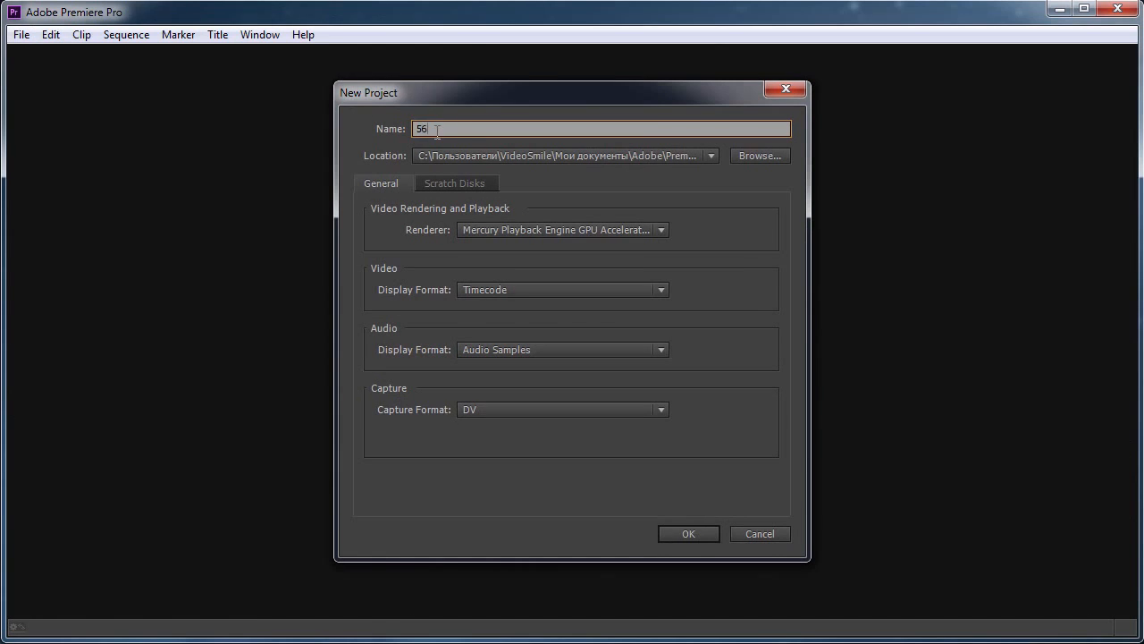
left_click(682, 535)
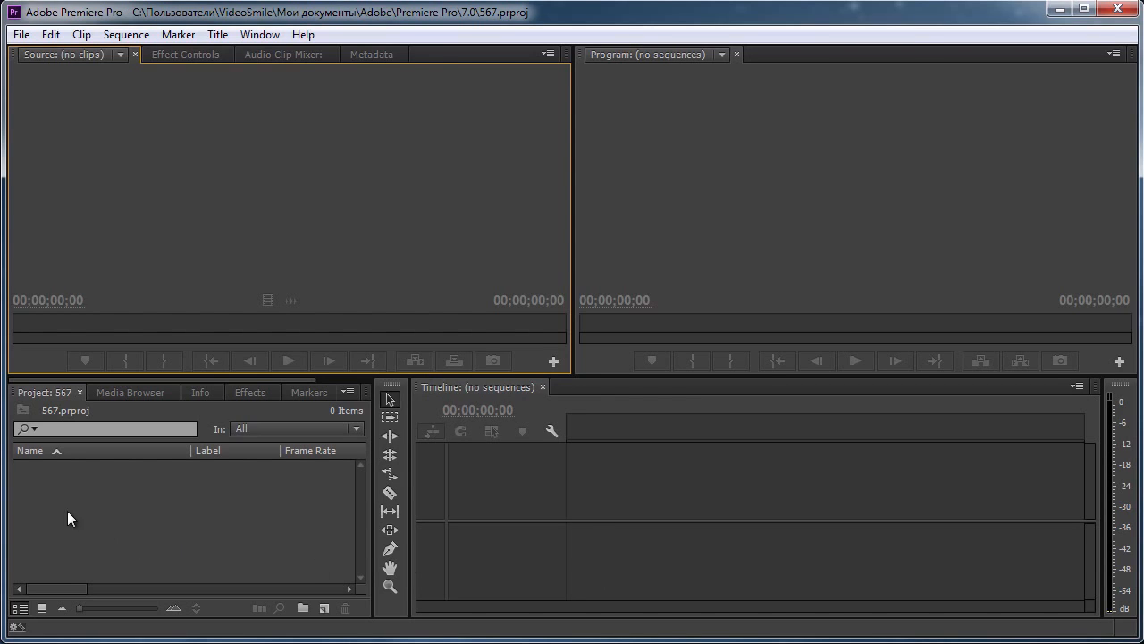
Import the video files 1.mp4 and 5.mp4 from the Files folder on drive D into the project.
left_click(157, 522)
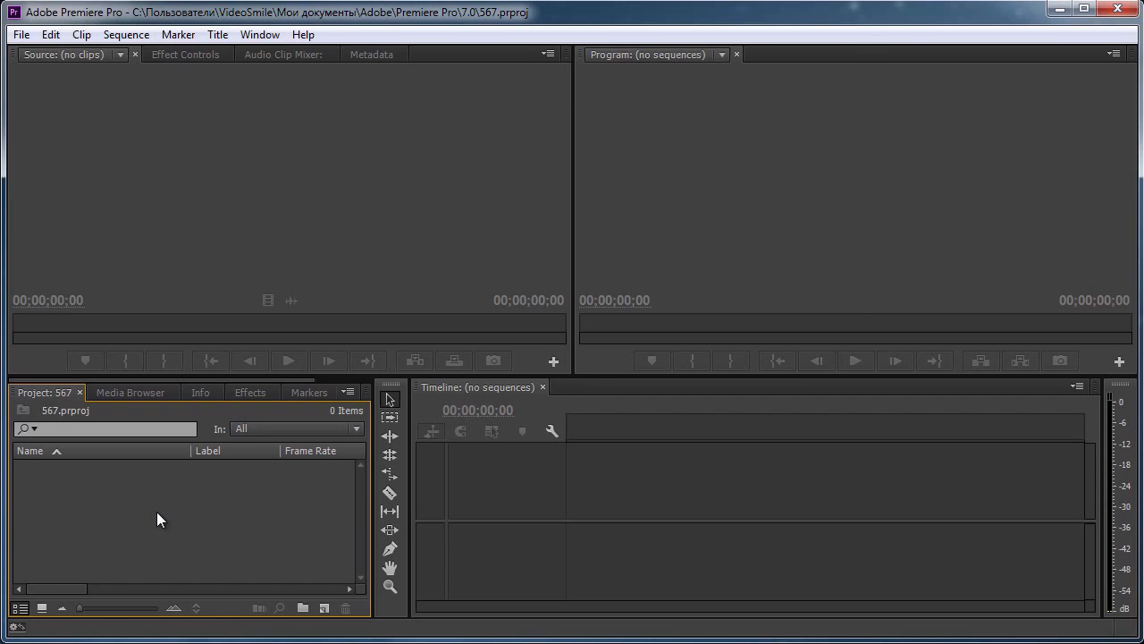
double_click(157, 511)
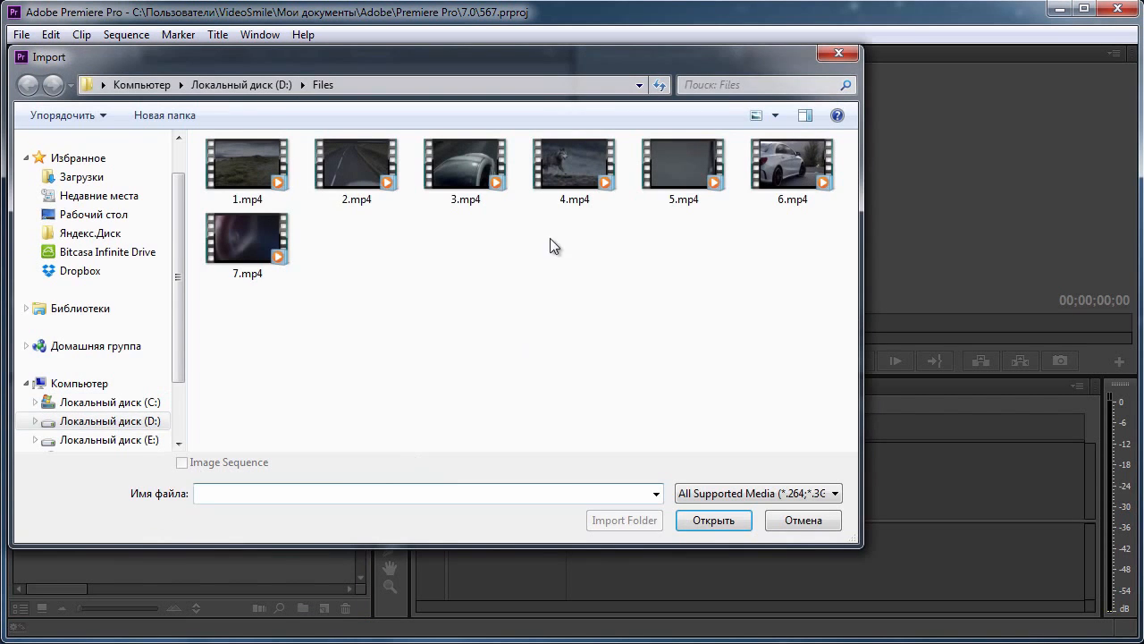
left_click(255, 173)
left_click(686, 156, "ctrl")
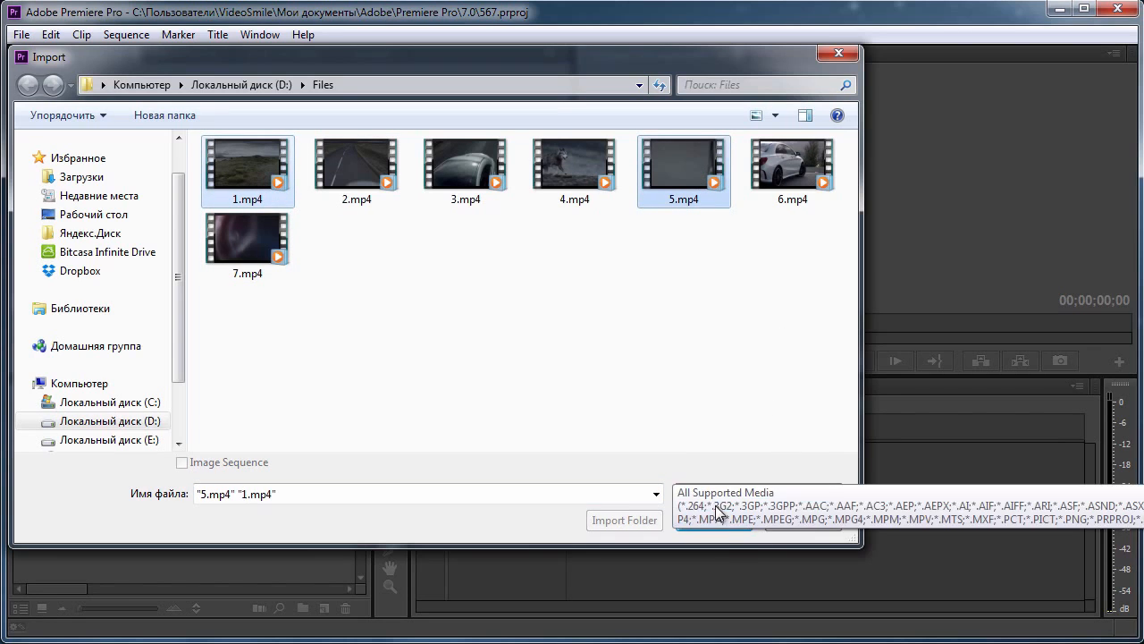
left_click(714, 519)
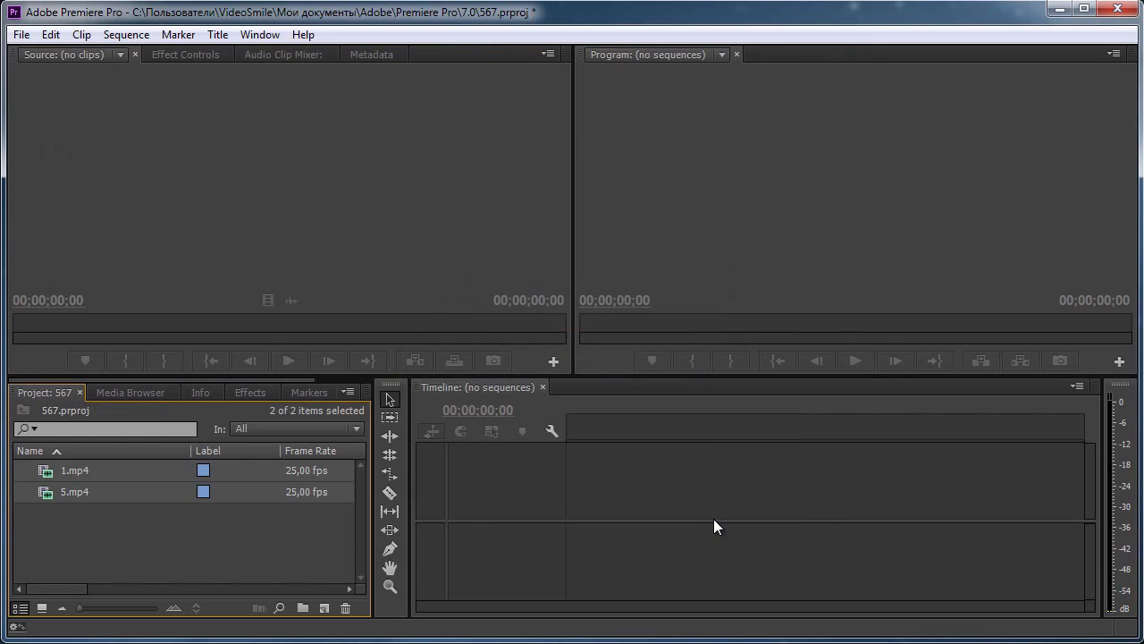
left_click(110, 537)
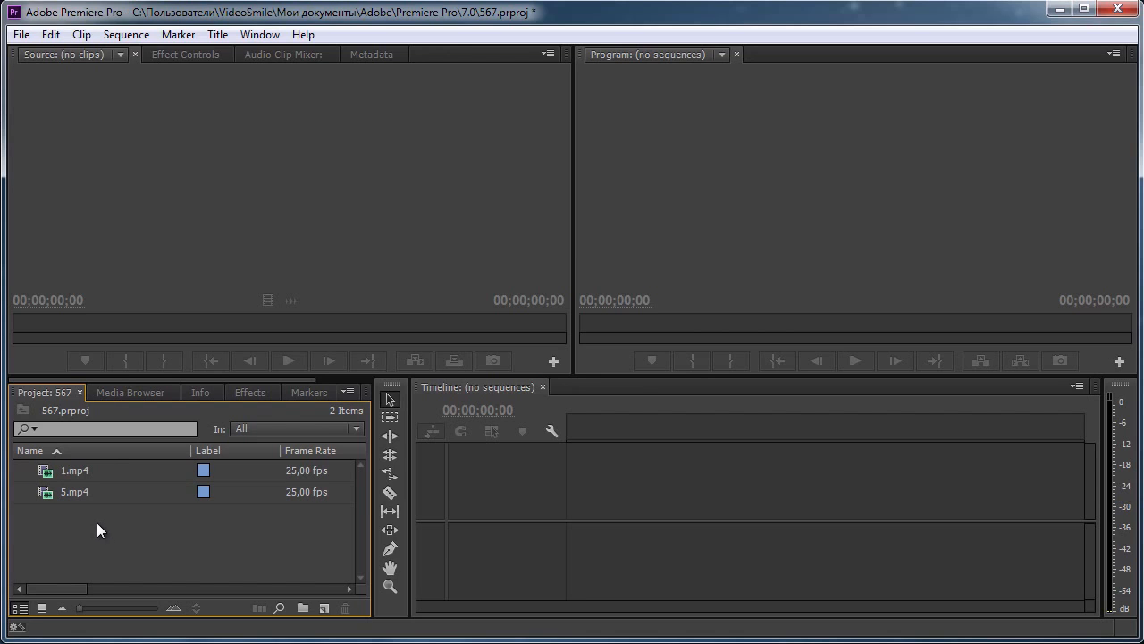
Create a sequence from the 1.mp4 footage and delete the full clip from its timeline.
left_click_drag(49, 477, 324, 608)
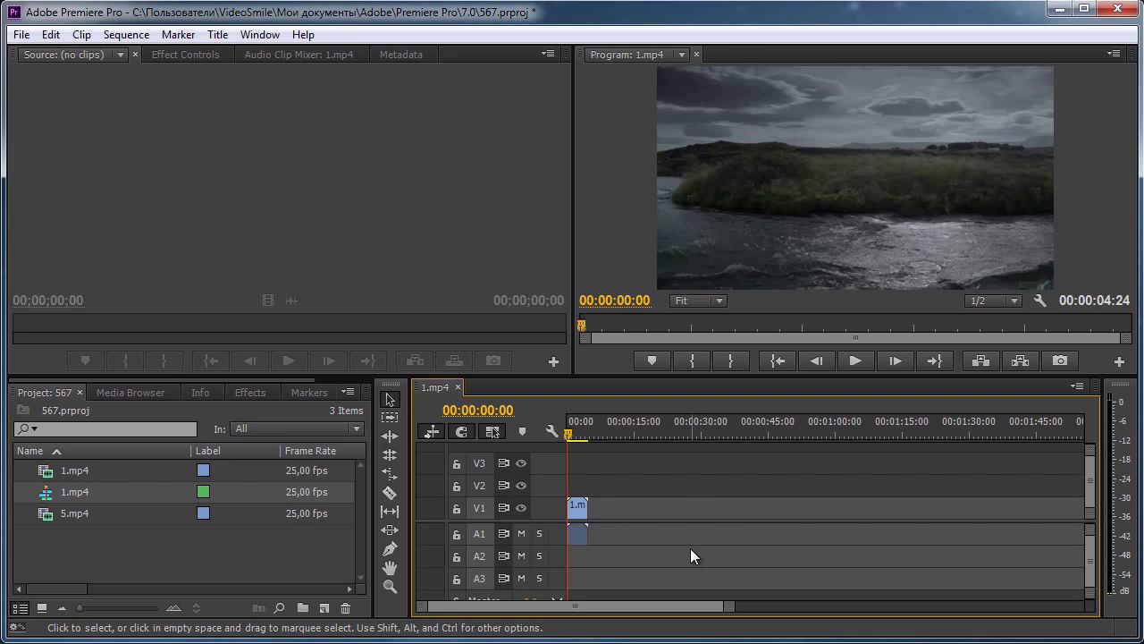
left_click(57, 513)
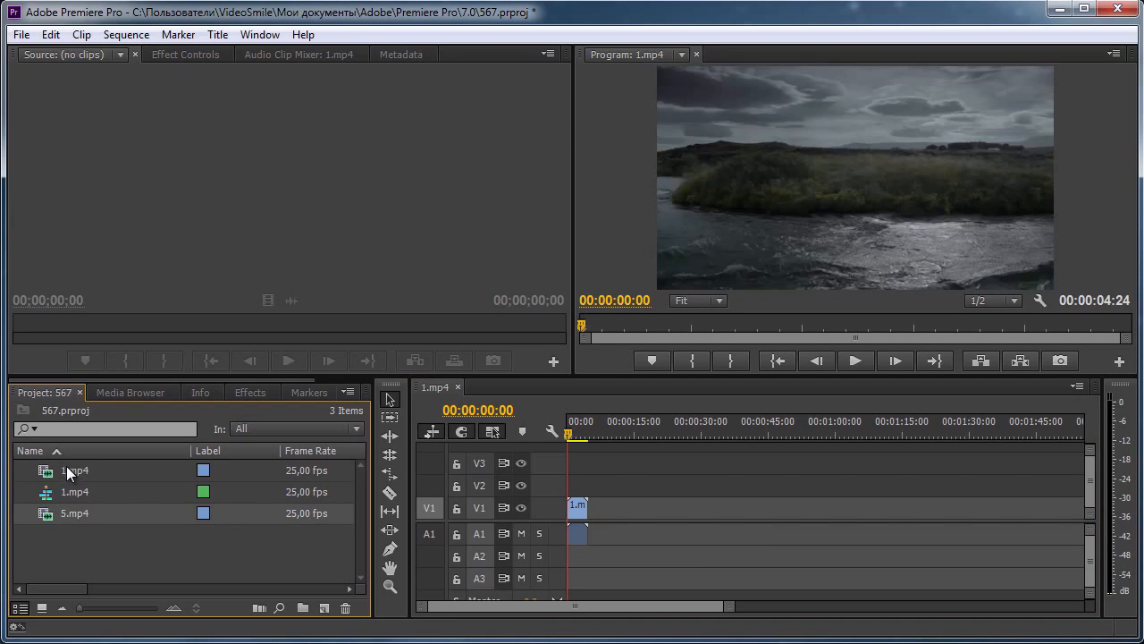
left_click(70, 473)
left_click(85, 518)
left_click_drag(652, 471, 548, 566)
key("Delete")
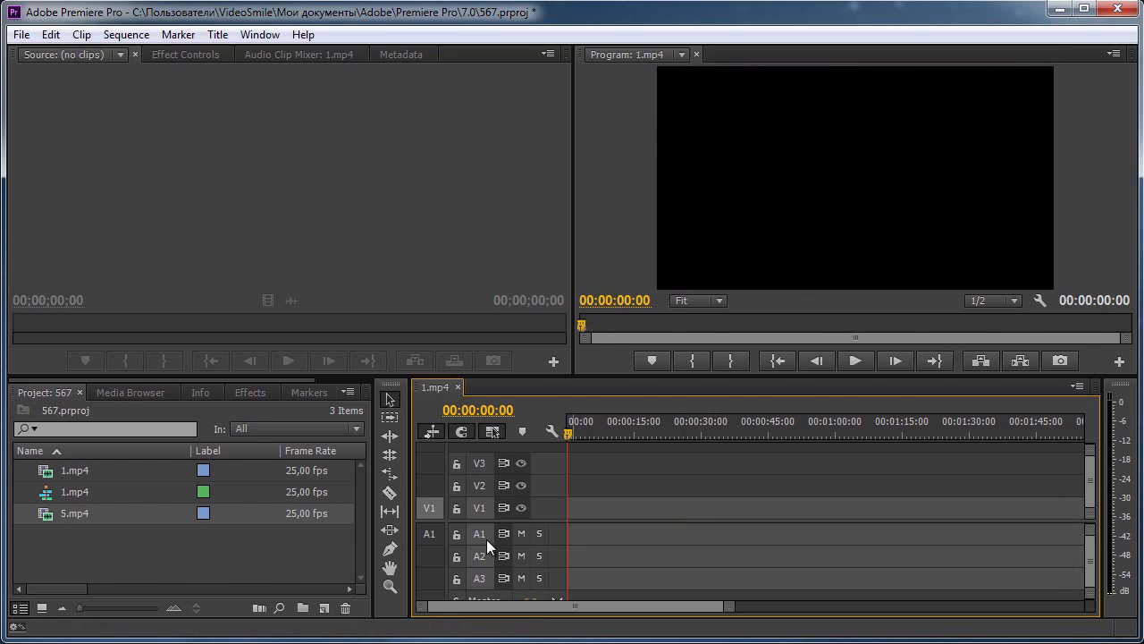
Mark 1.mp4 from 00:00:00:24 to 00:00:02:18 in the Source monitor and place only its video at the start of track V1.
left_click(51, 468)
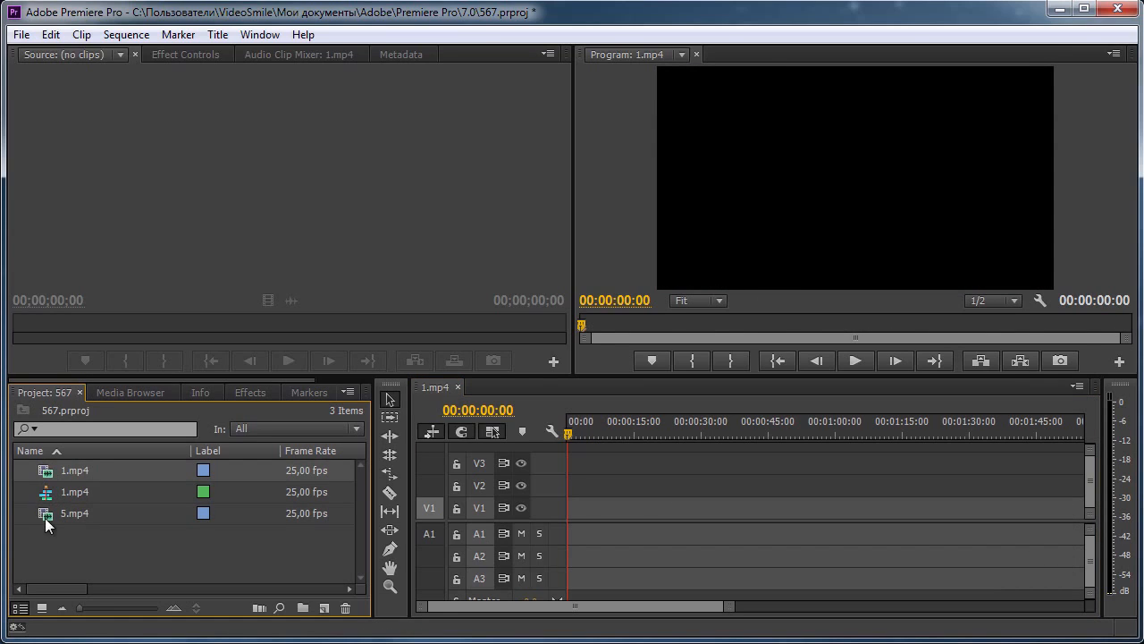
left_click(45, 517)
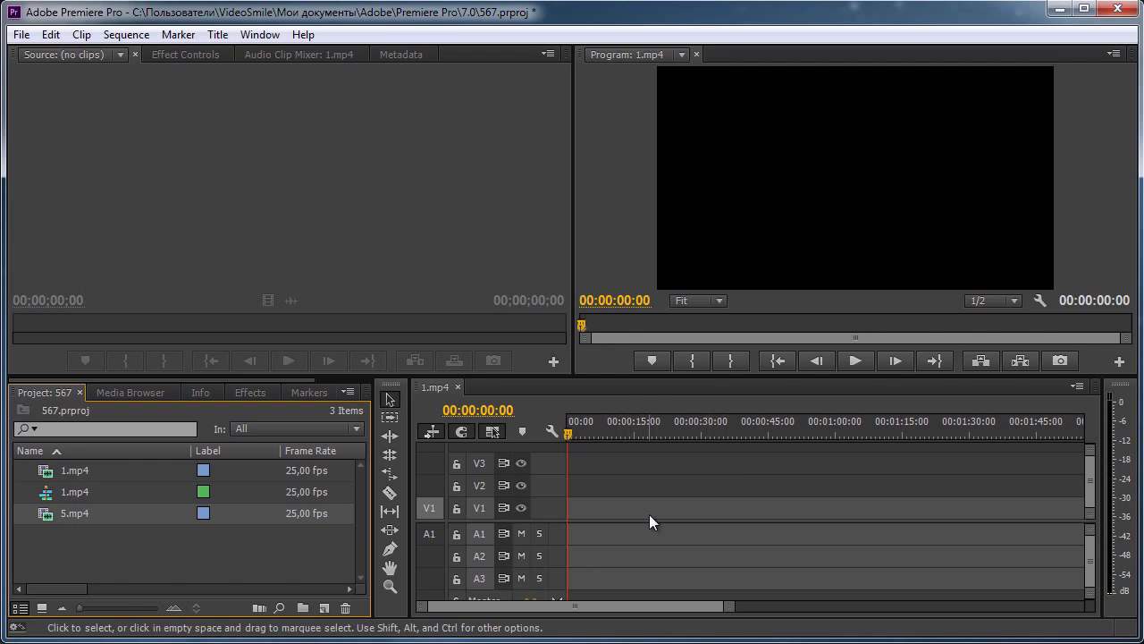
left_click(68, 463)
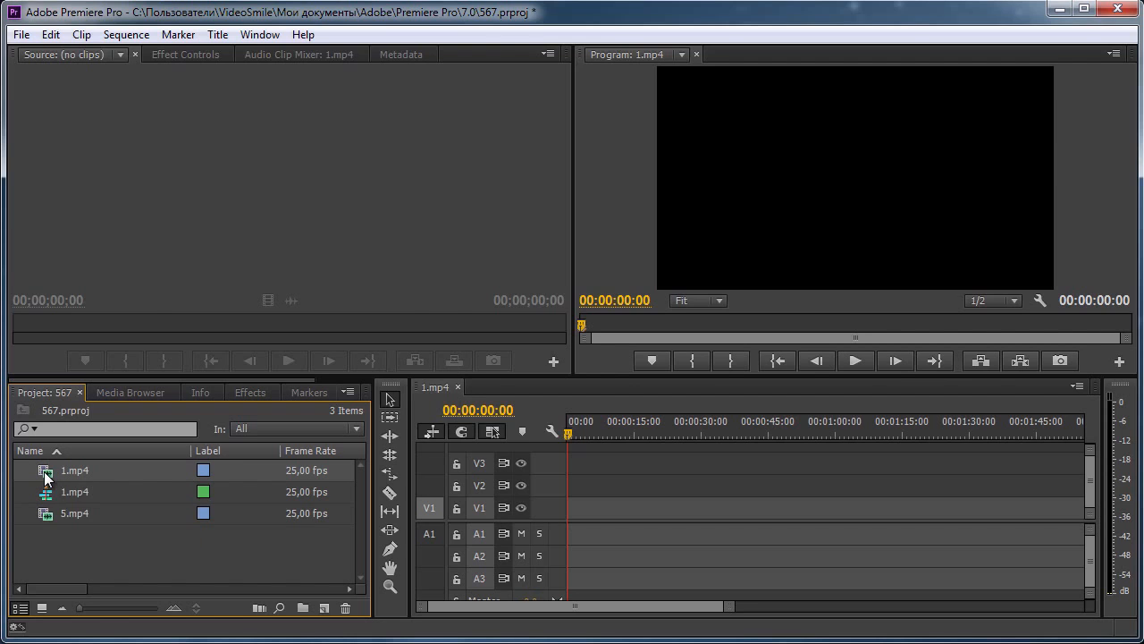
double_click(44, 471)
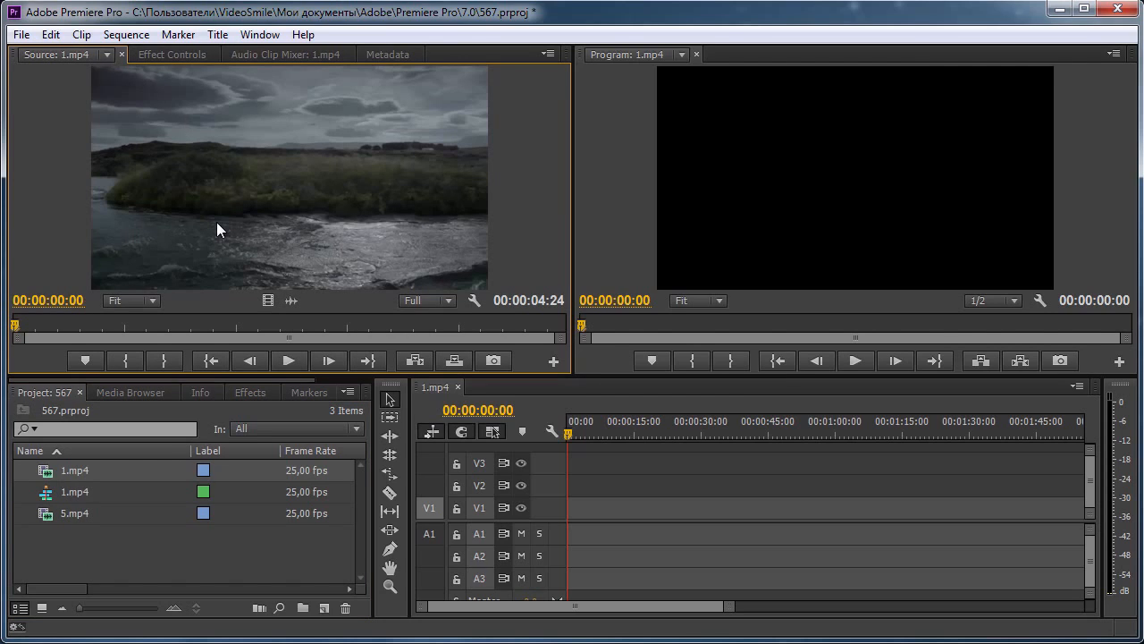
left_click_drag(24, 329, 125, 327)
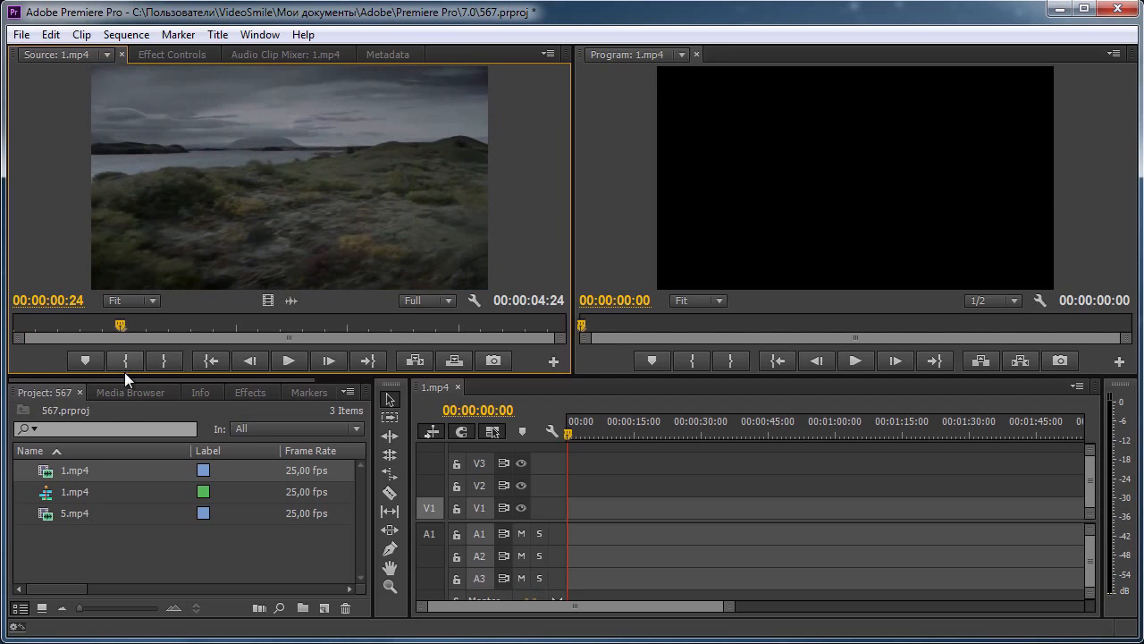
left_click(126, 360)
left_click_drag(119, 325, 313, 330)
left_click(157, 364)
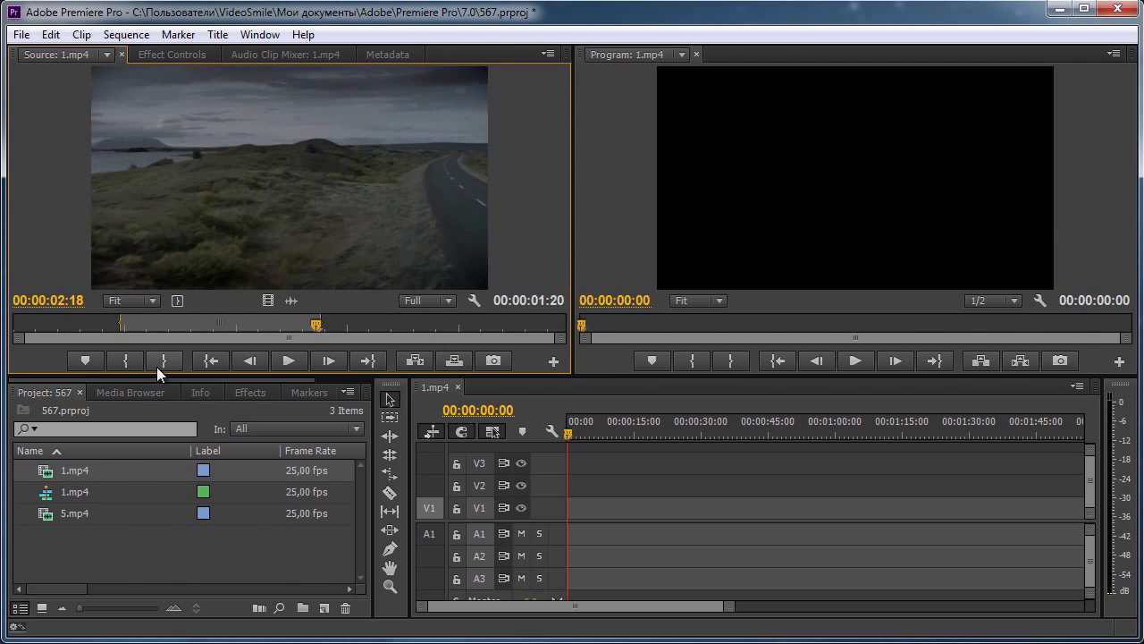
left_click_drag(551, 402, 572, 517)
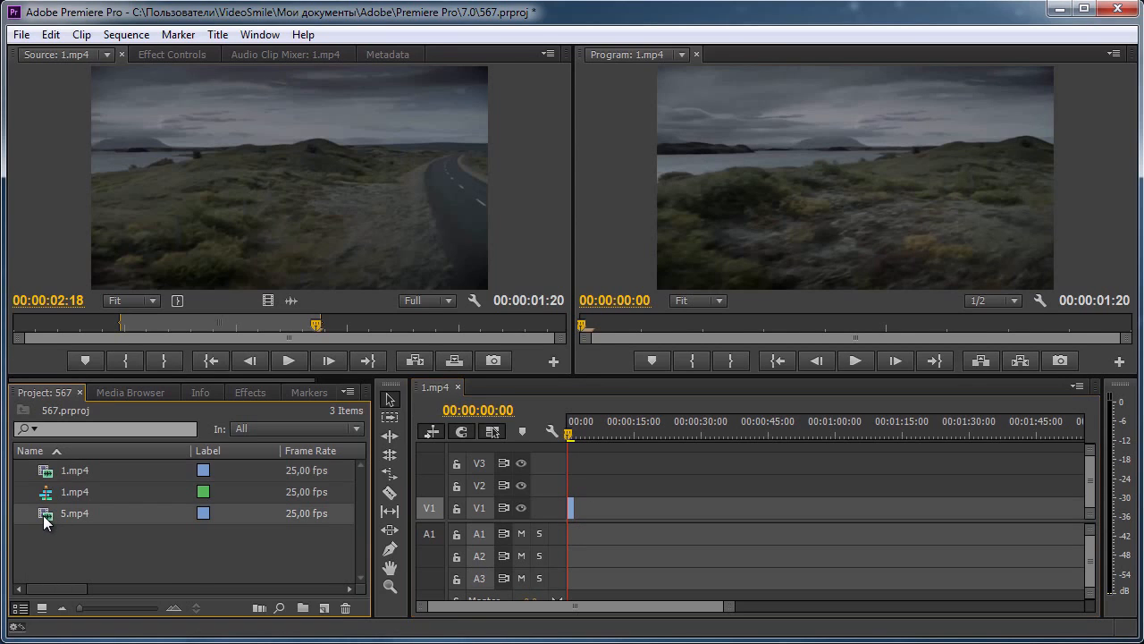
Mark a 00:00:01:10 range of 5.mp4 ending at 00:00:02:19 and place only its video on V1 directly after 1.mp4.
mouse_move(43, 516)
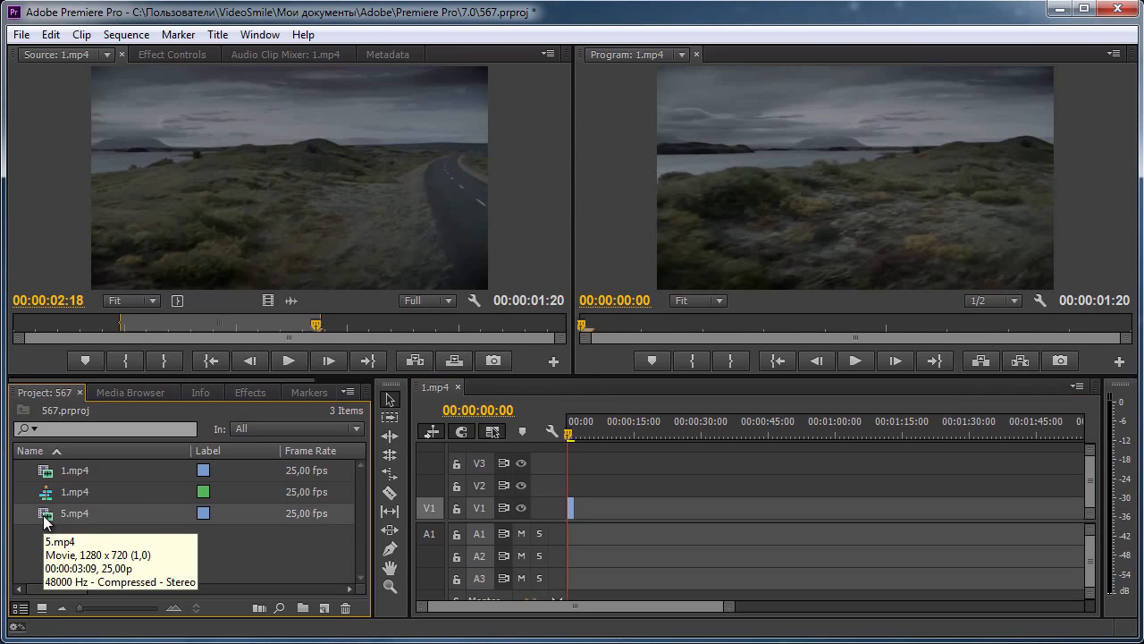
double_click(43, 515)
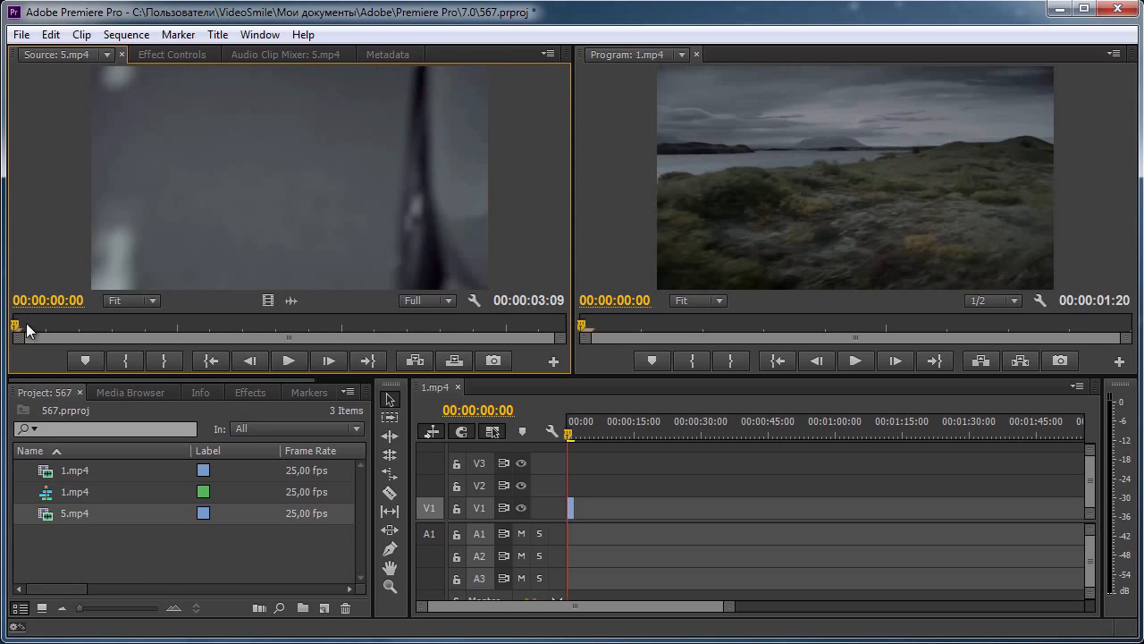
left_click_drag(18, 327, 467, 328)
left_click(126, 361)
left_click(165, 360)
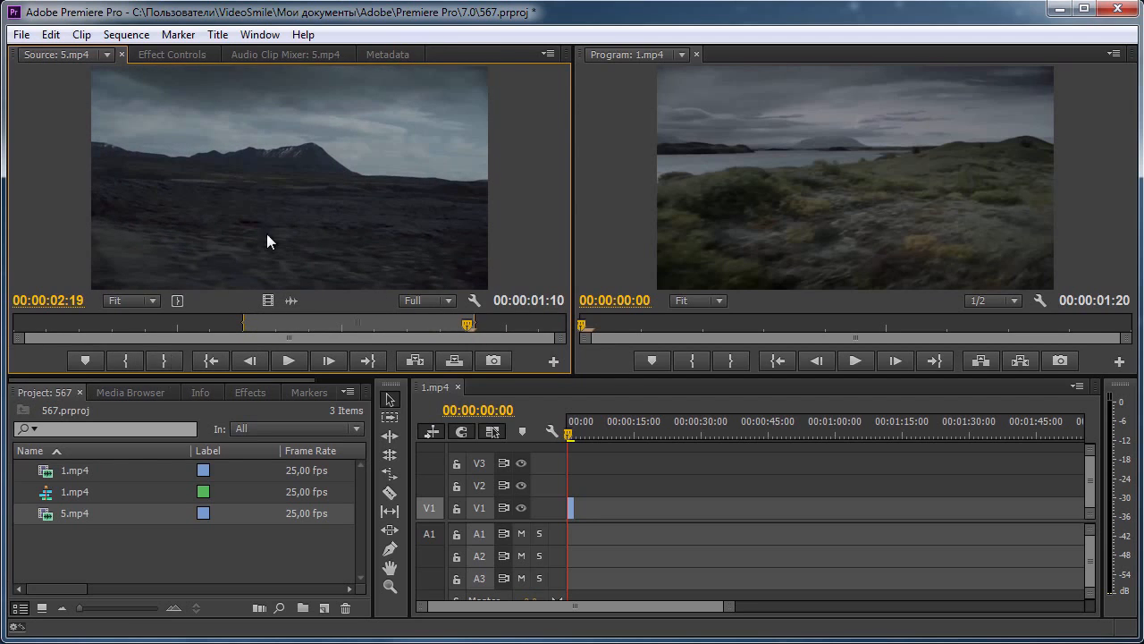
left_click_drag(249, 179, 578, 508)
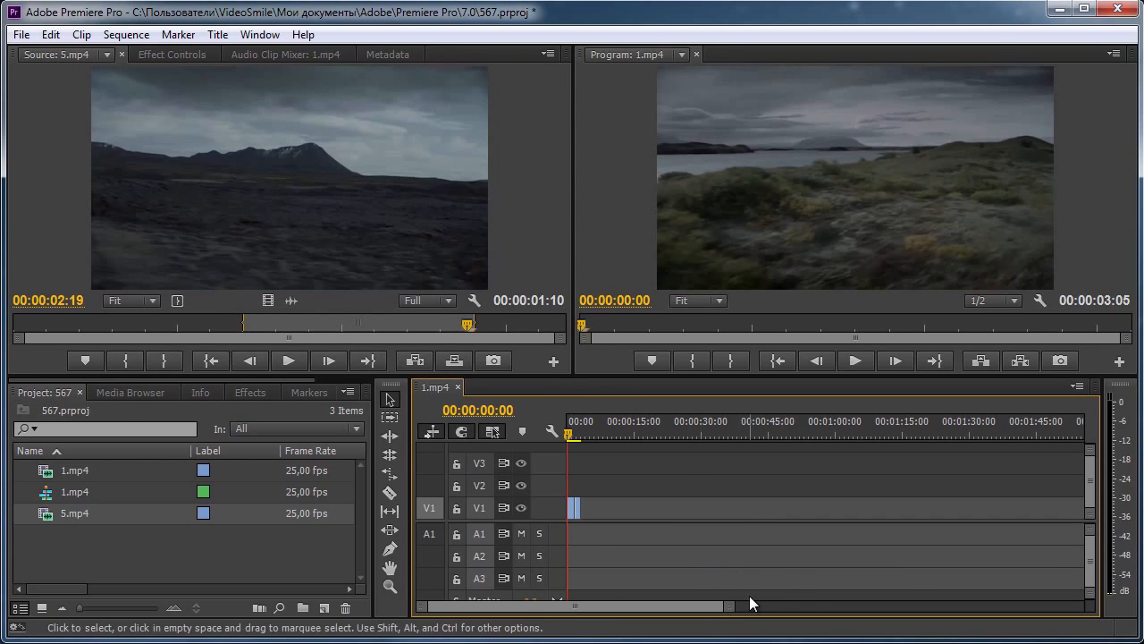
Play the two-clip sequence and scrub back through it to check the cut between 1.mp4 and 5.mp4.
left_click_drag(733, 612, 613, 616)
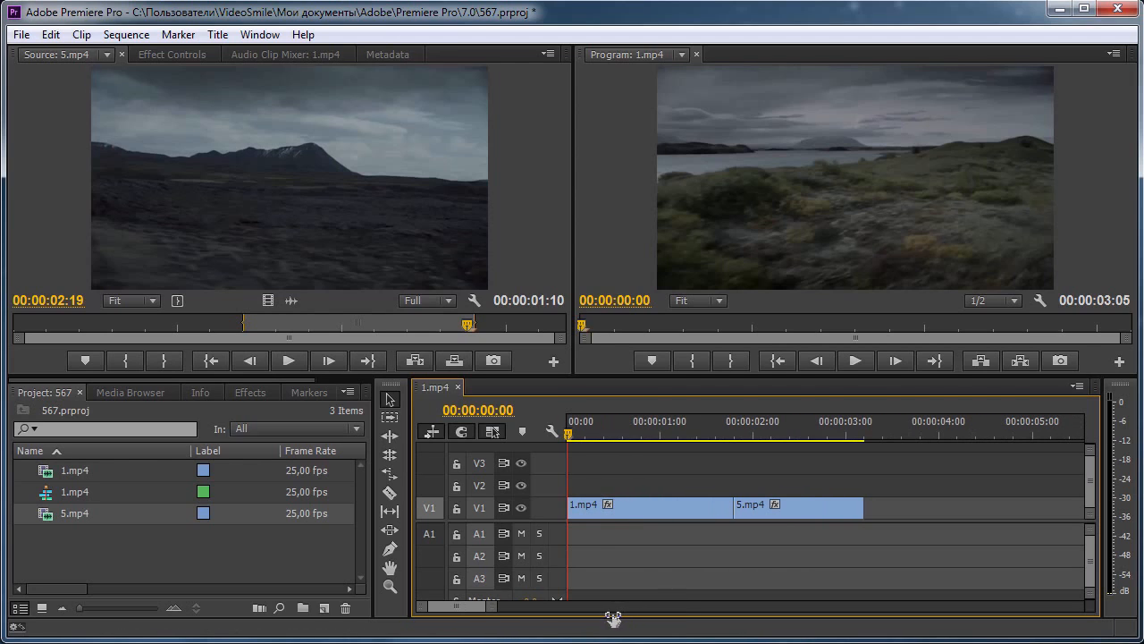
left_click(858, 363)
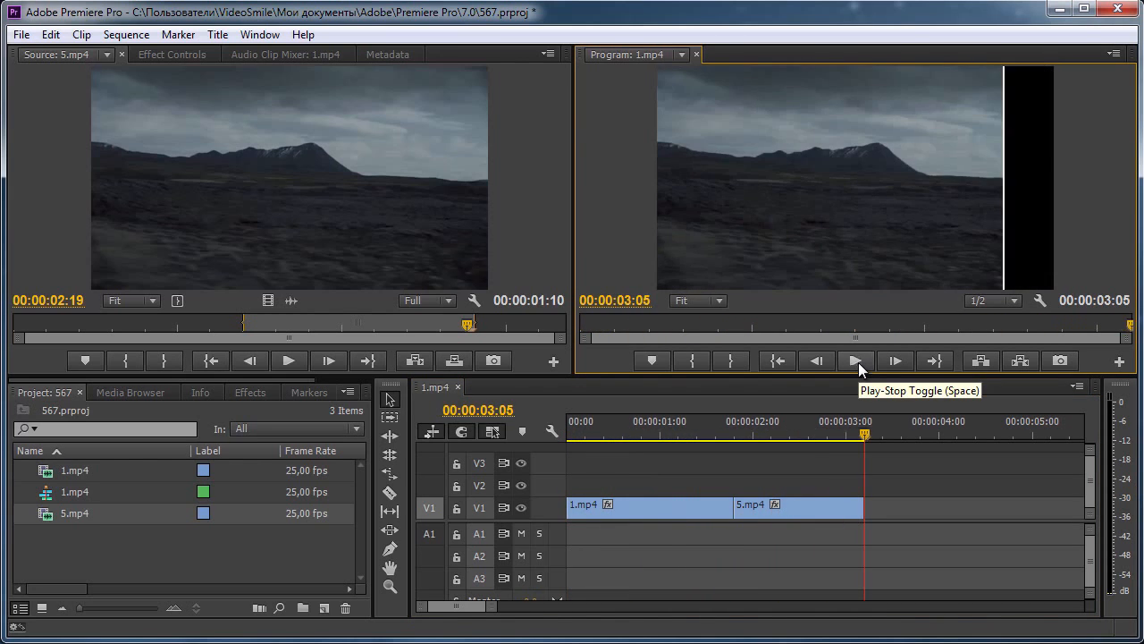
left_click_drag(786, 440, 637, 456)
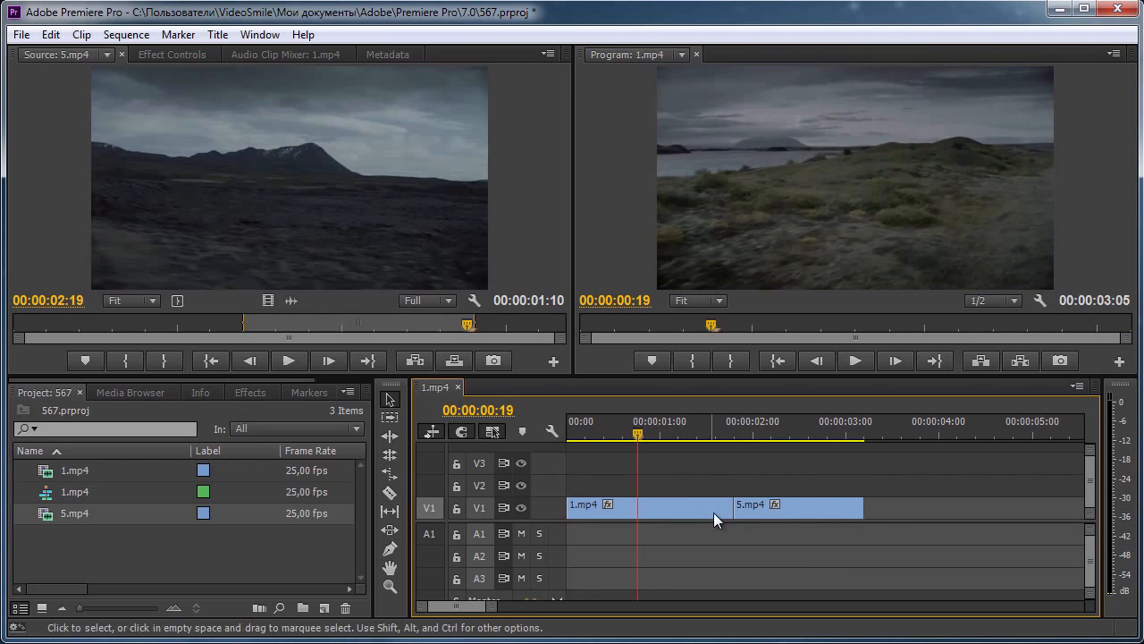
left_click_drag(702, 438, 585, 444)
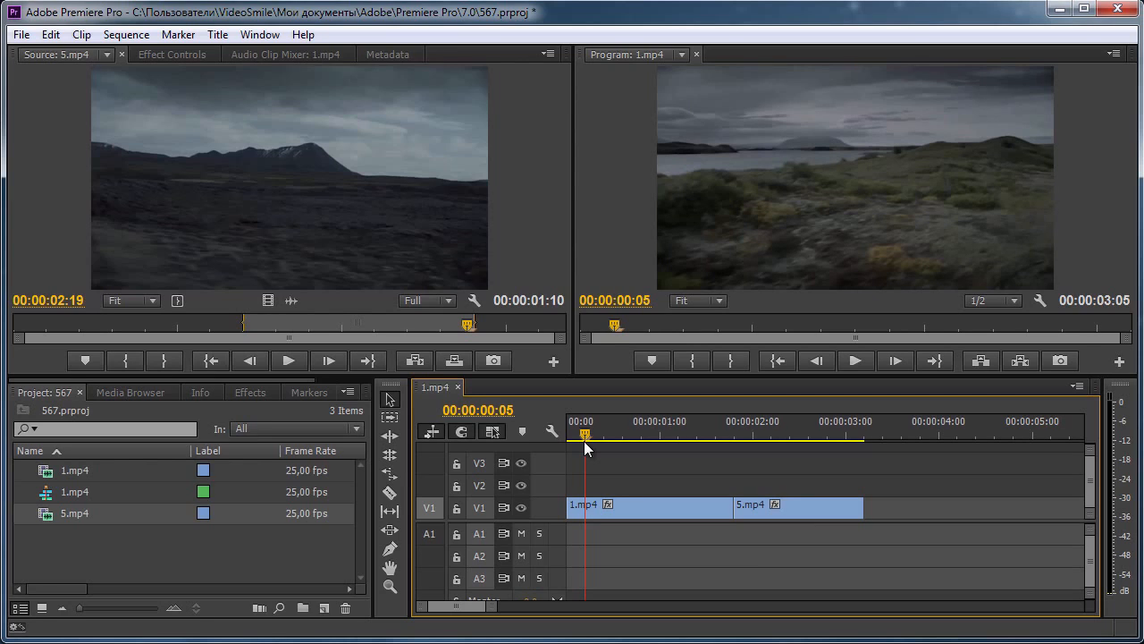
Display the library of effects and transitions.
left_click(247, 392)
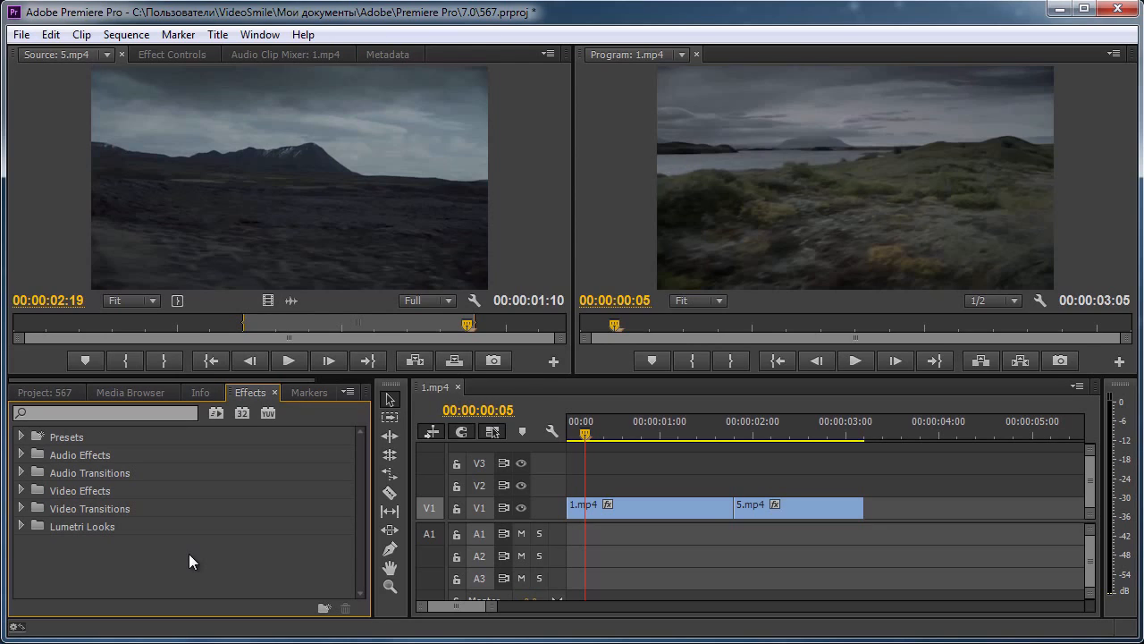
left_click(260, 34)
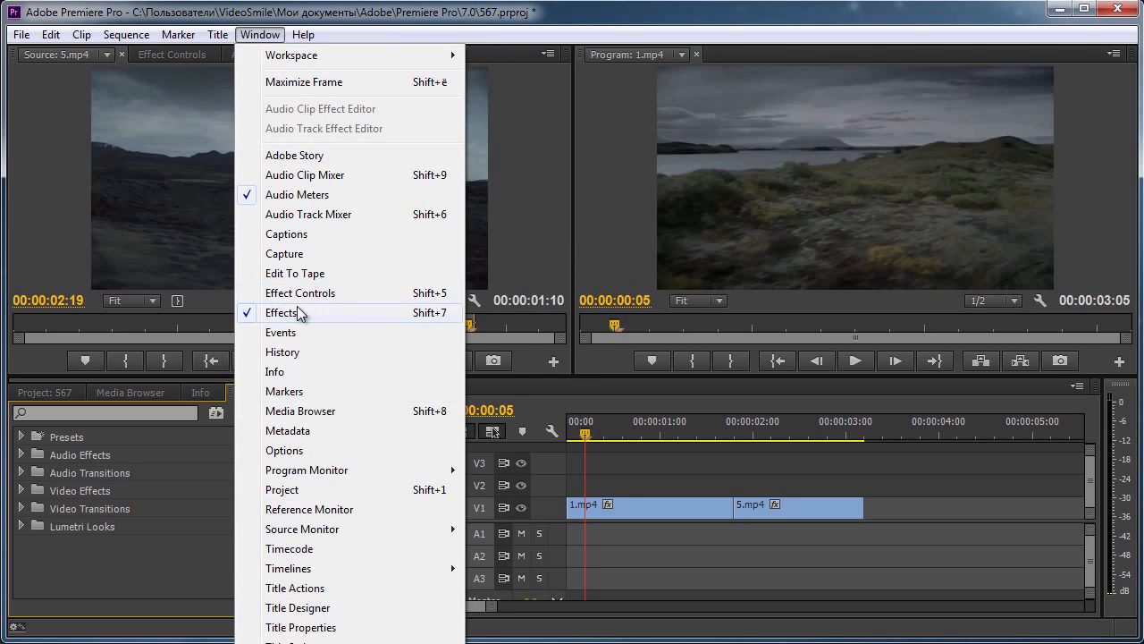
left_click(119, 568)
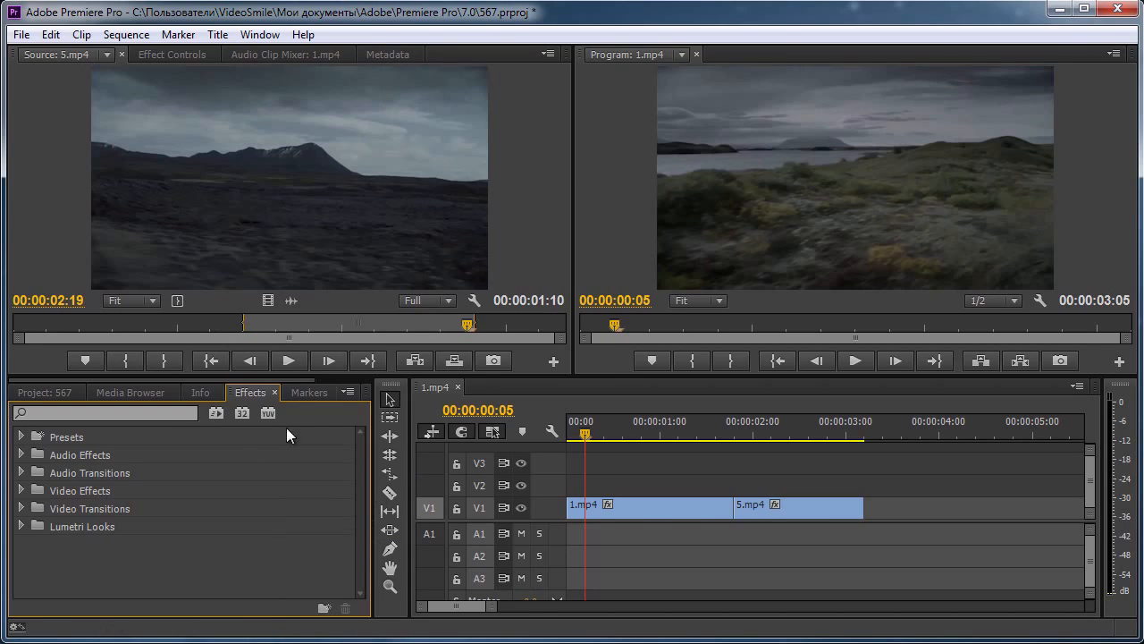
Apply a Cross Dissolve from the Dissolve video transitions, centred on the cut between 1.mp4 and 5.mp4 on V1.
left_click(20, 508)
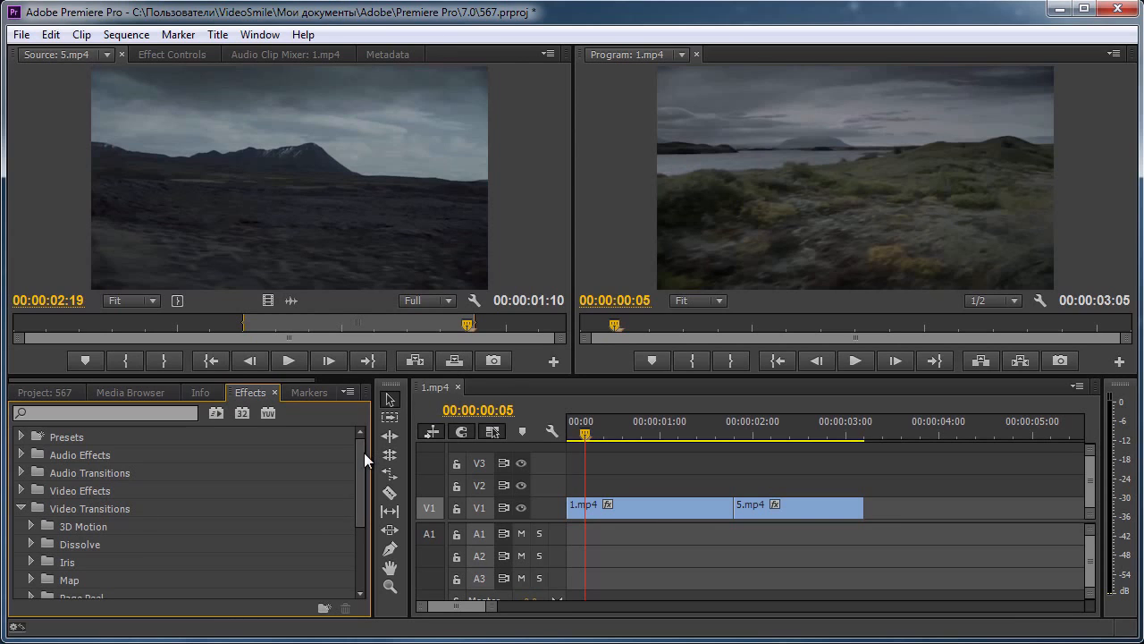
left_click_drag(364, 453, 355, 493)
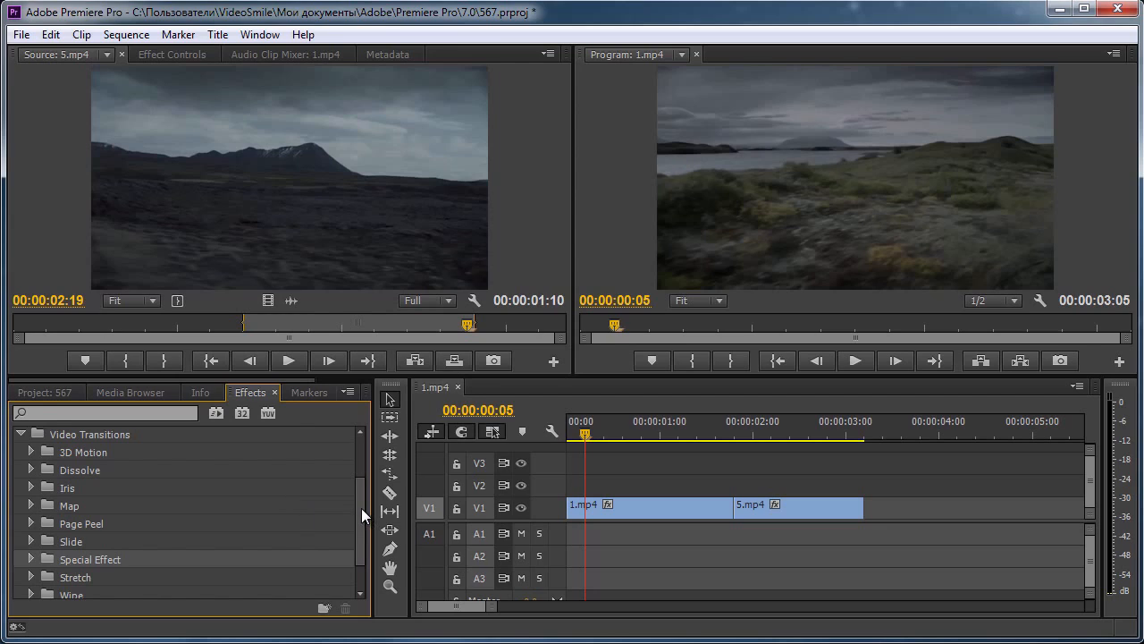
left_click_drag(362, 509, 364, 506)
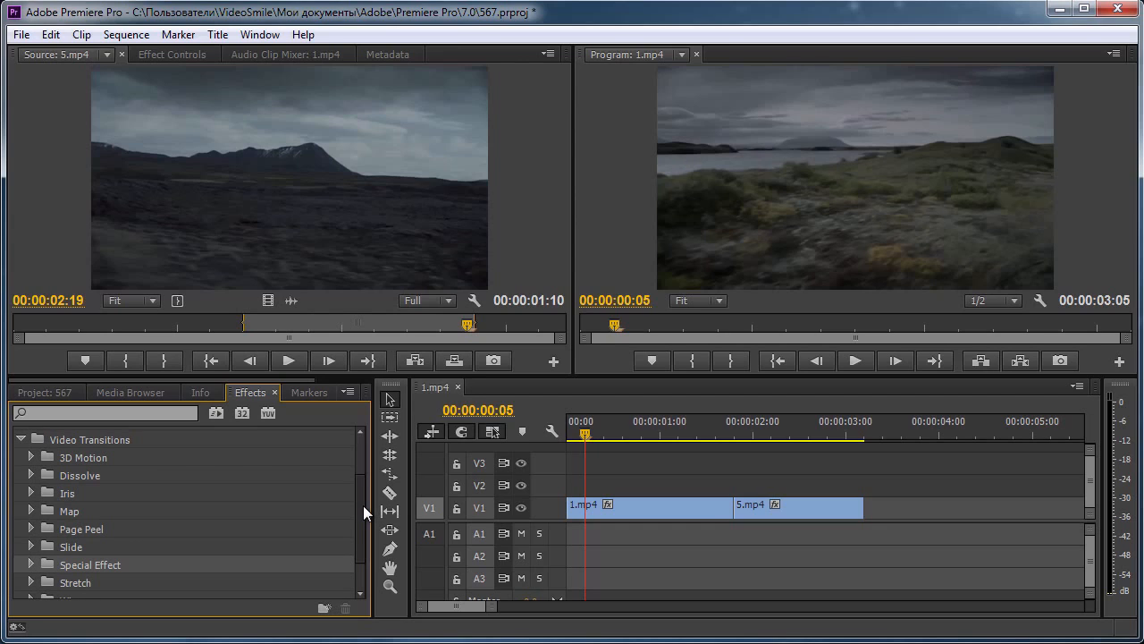
left_click_drag(363, 505, 359, 508)
left_click(46, 466)
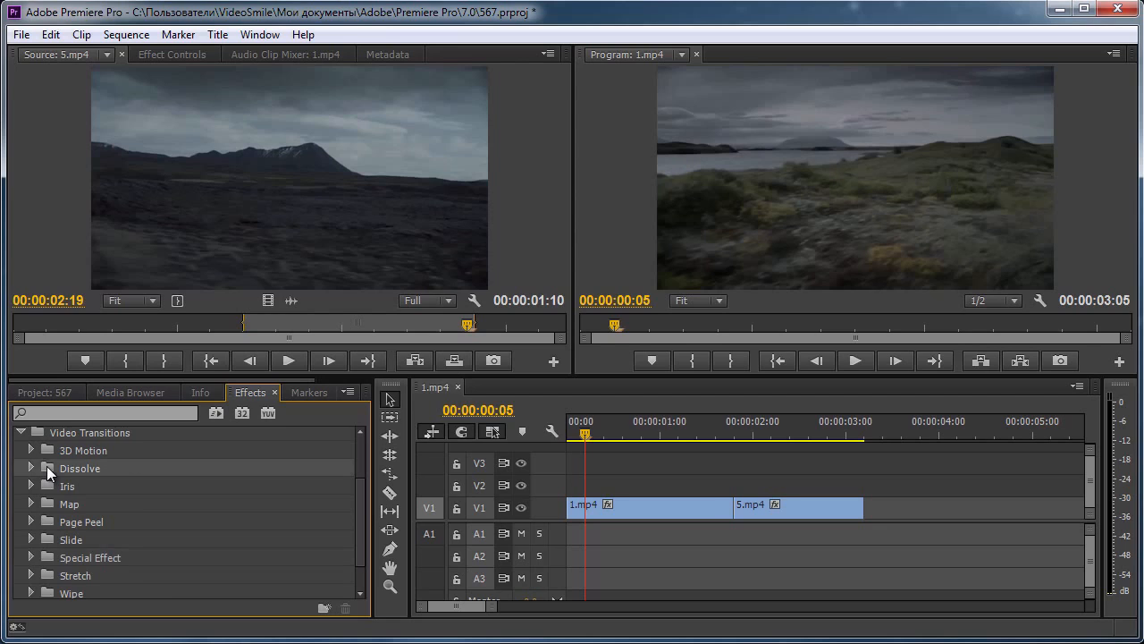
left_click(29, 468)
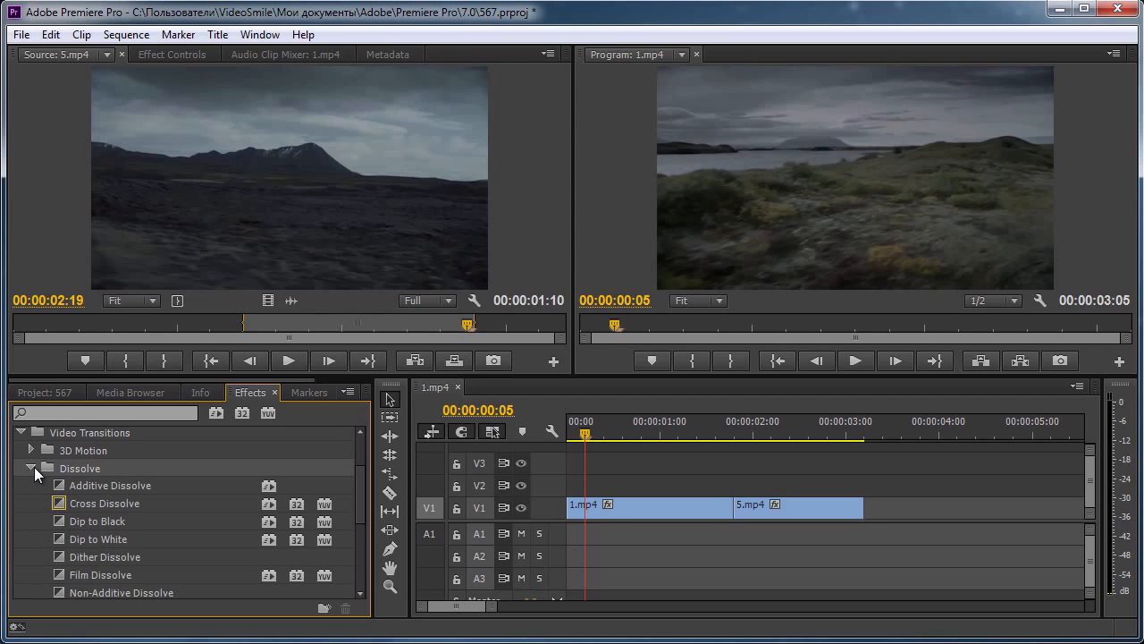
left_click(84, 508)
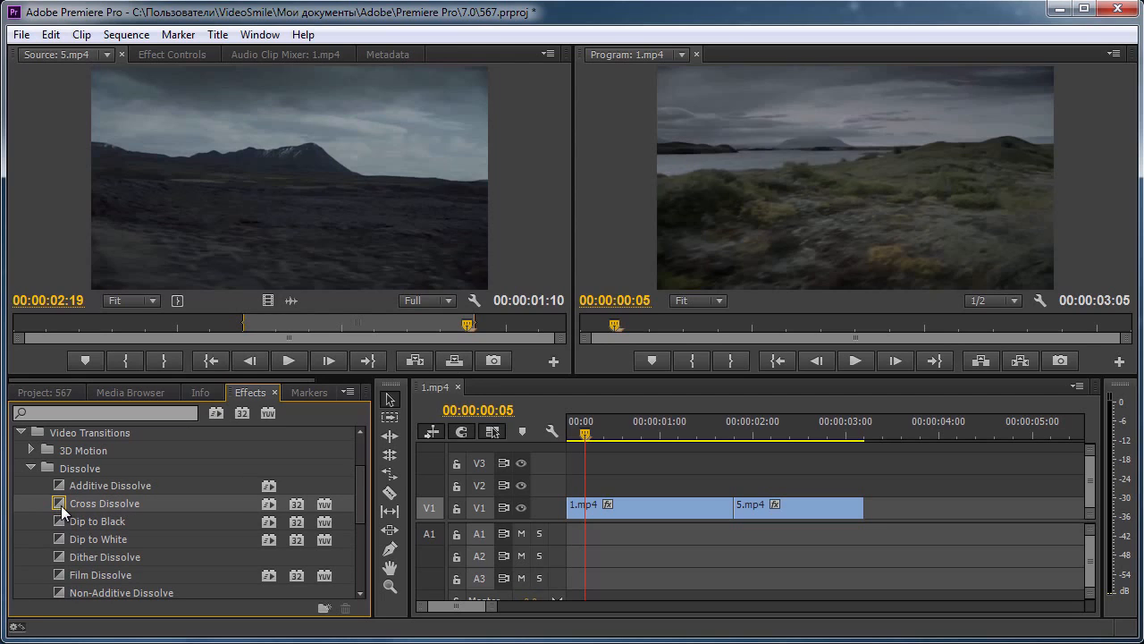
left_click_drag(61, 505, 724, 511)
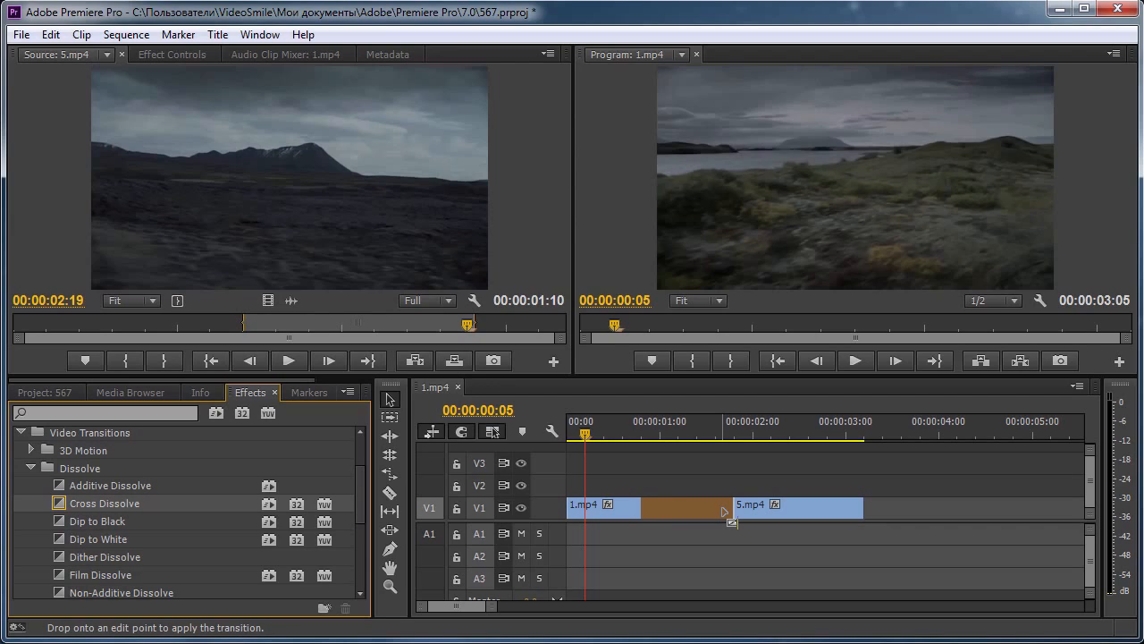
left_click_drag(724, 511, 724, 510)
mouse_move(722, 507)
left_mouse_down()
mouse_move(749, 506)
mouse_move(735, 507)
left_mouse_up()
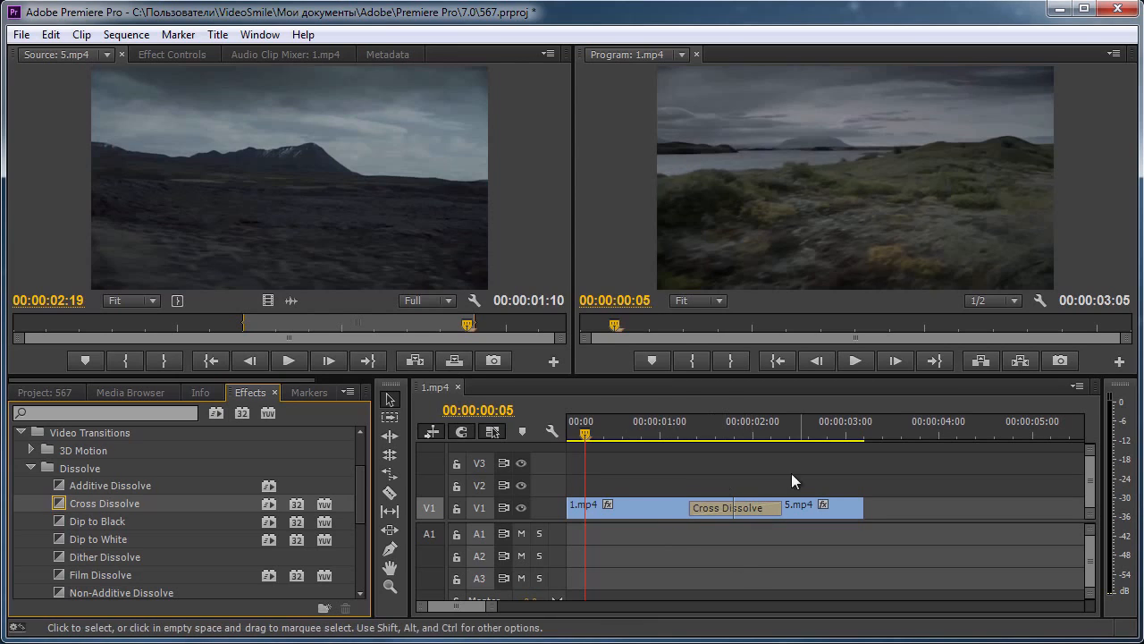
Play the sequence through the Cross Dissolve and scrub back into the transition at 00:00:01:13.
left_click(856, 361)
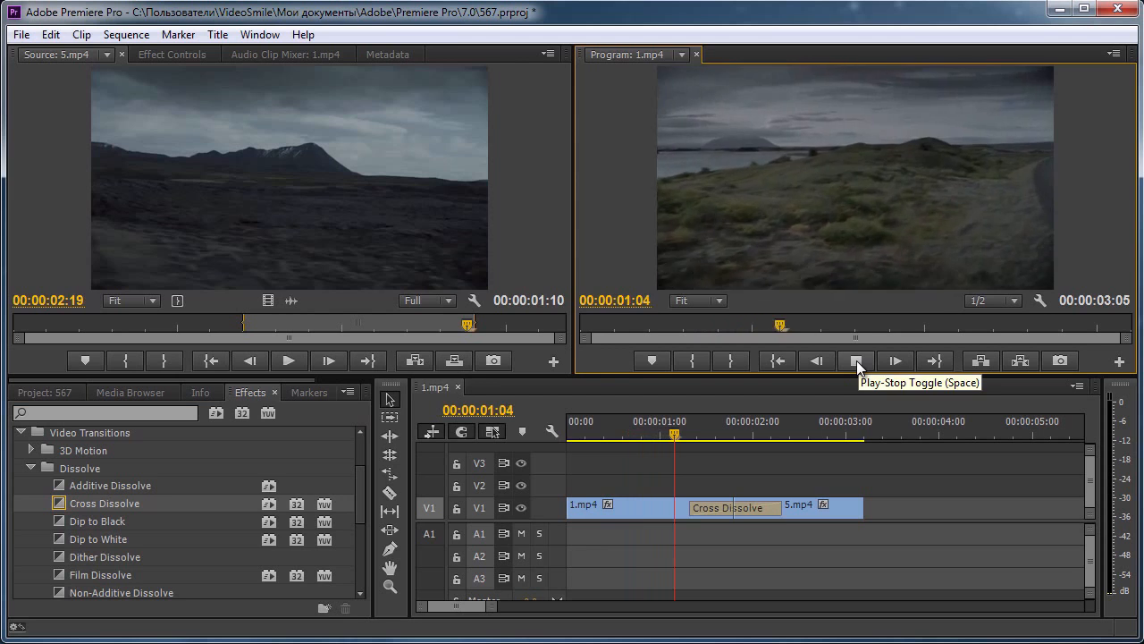
left_click(839, 435)
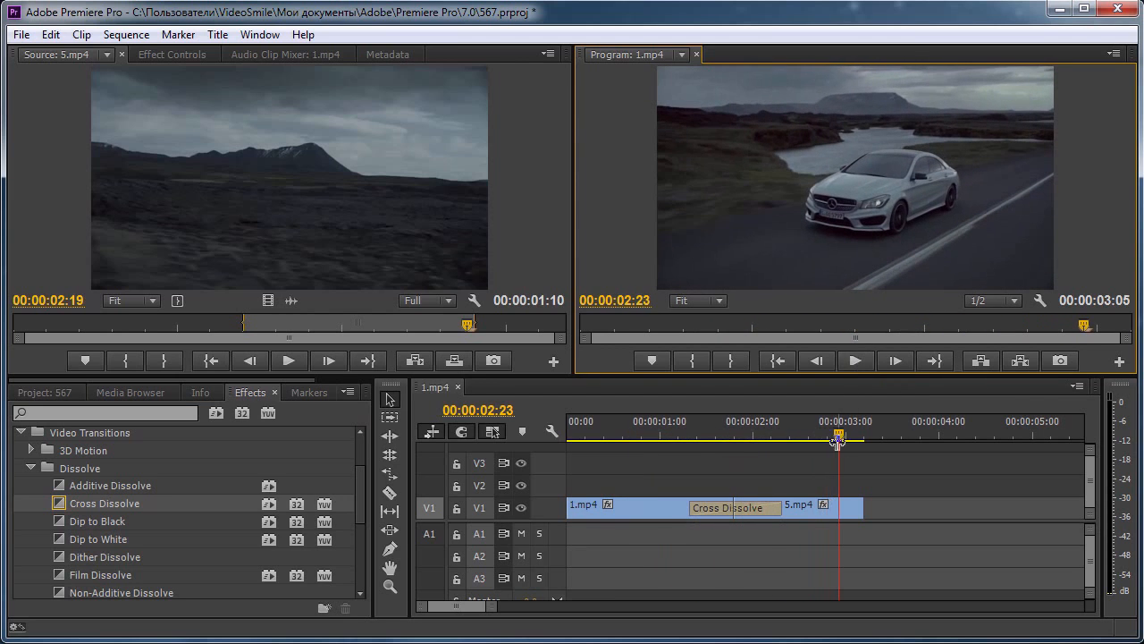
left_click_drag(841, 429, 710, 512)
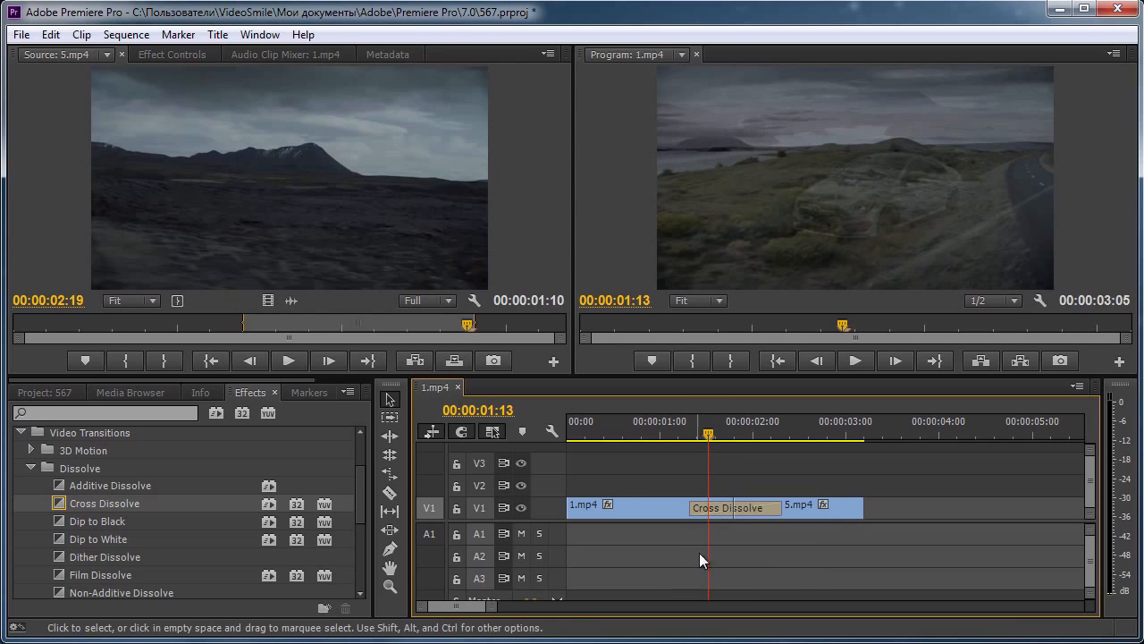
Scrub from the beginning of the Cross Dissolve towards its end to examine how 1.mp4 blends into 5.mp4.
left_click_drag(500, 606, 491, 606)
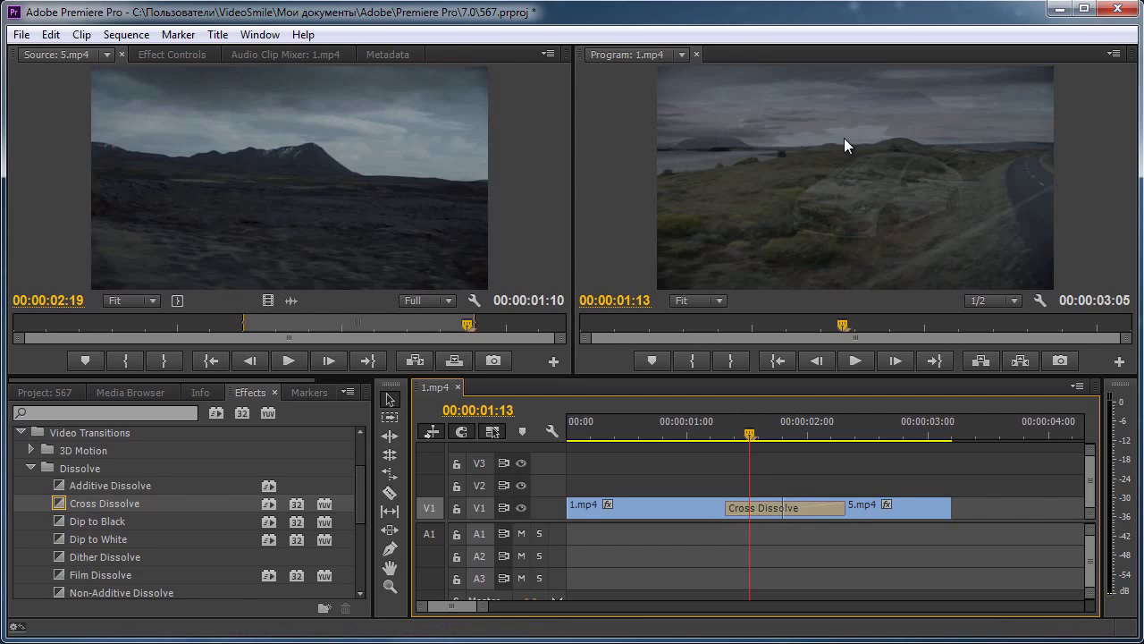
mouse_move(749, 436)
left_mouse_down()
mouse_move(732, 442)
mouse_move(763, 437)
mouse_move(754, 441)
left_mouse_up()
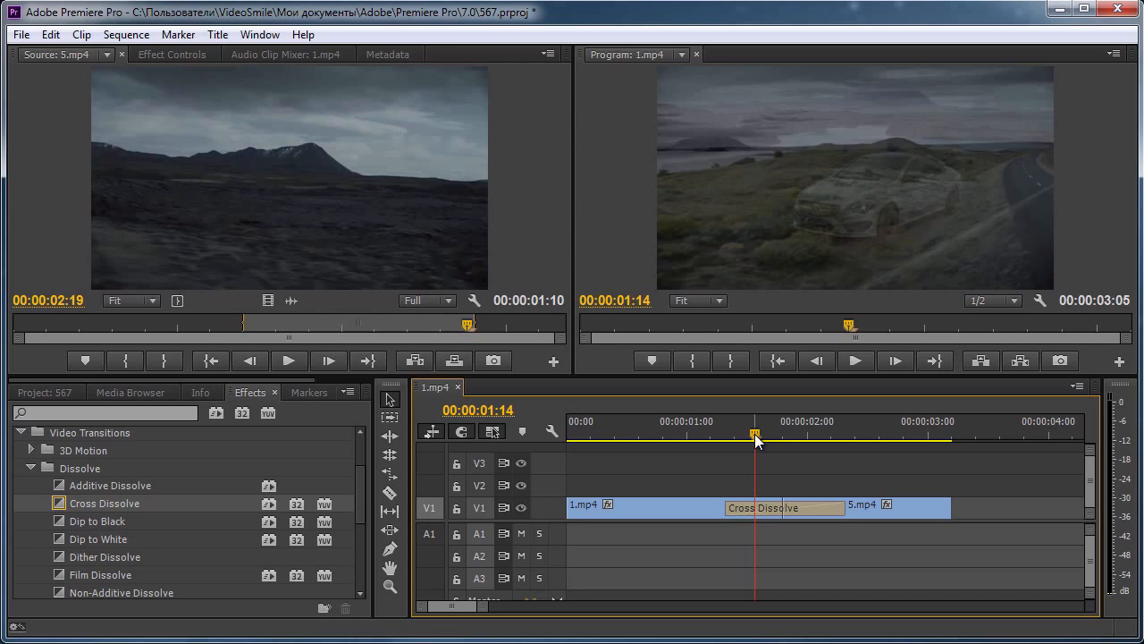
mouse_move(756, 438)
left_mouse_down()
mouse_move(718, 446)
mouse_move(759, 443)
left_mouse_up()
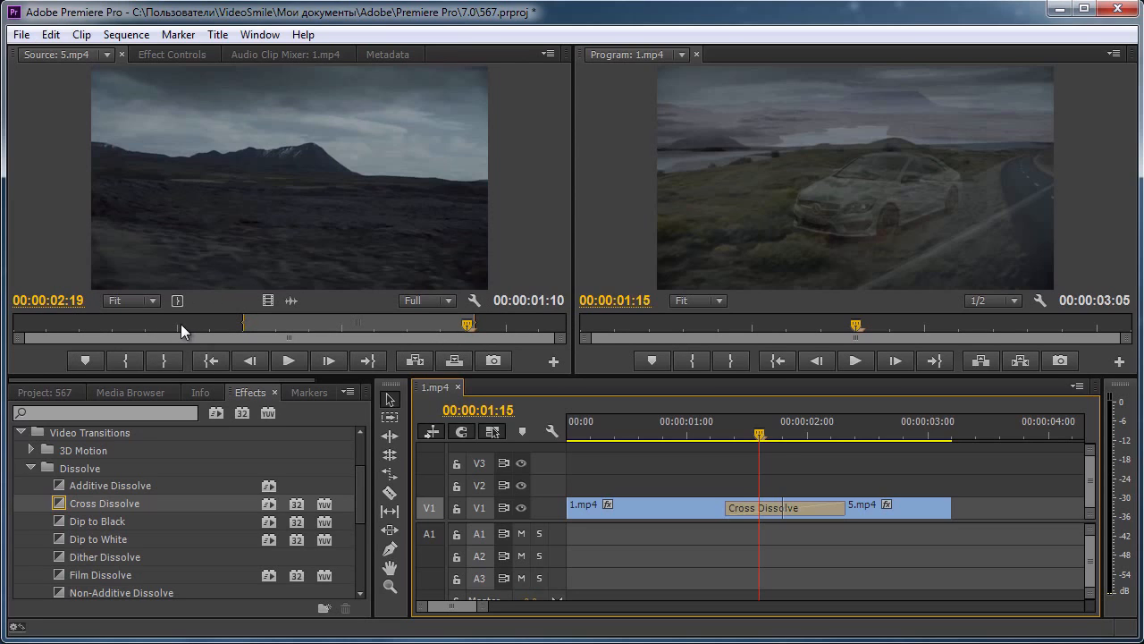
left_click_drag(760, 438, 725, 438)
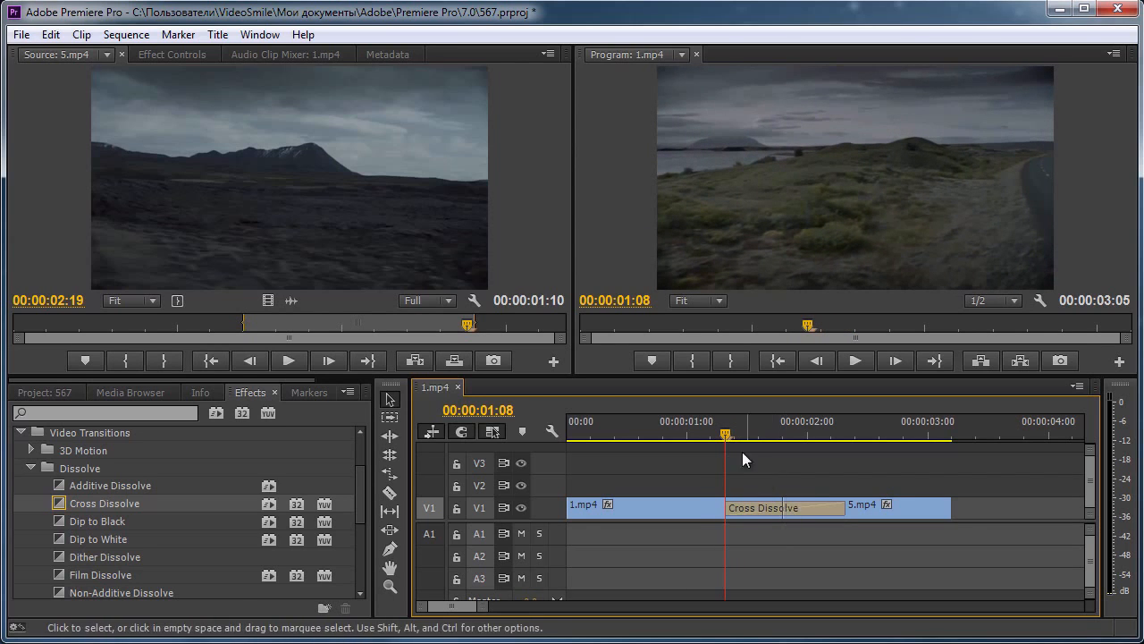
left_click_drag(731, 438, 753, 459)
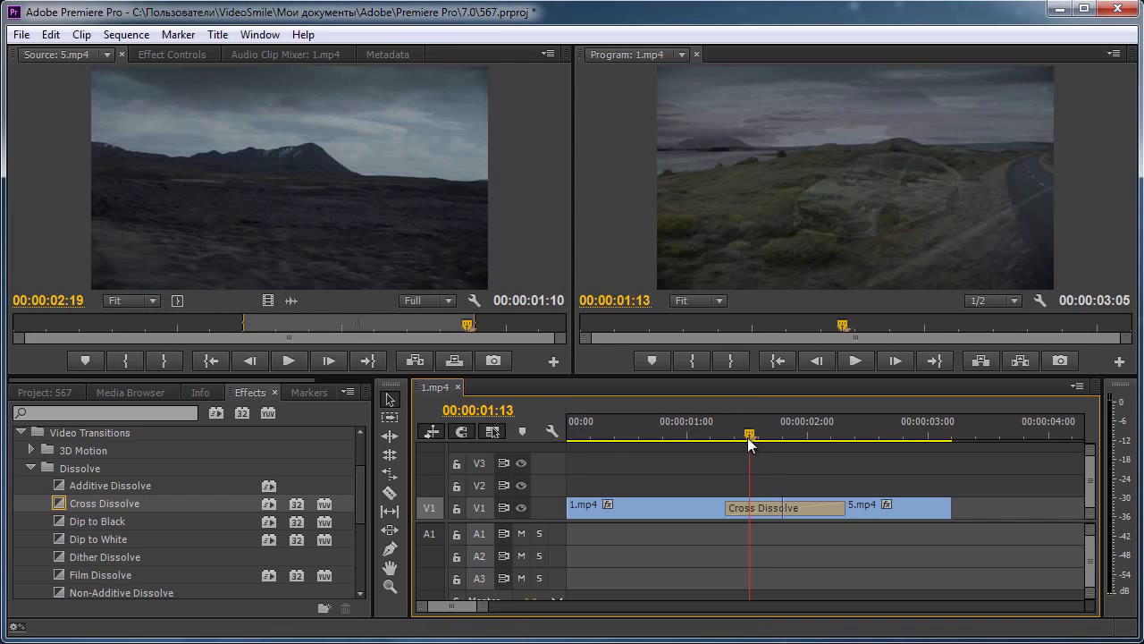
left_click_drag(749, 436, 813, 436)
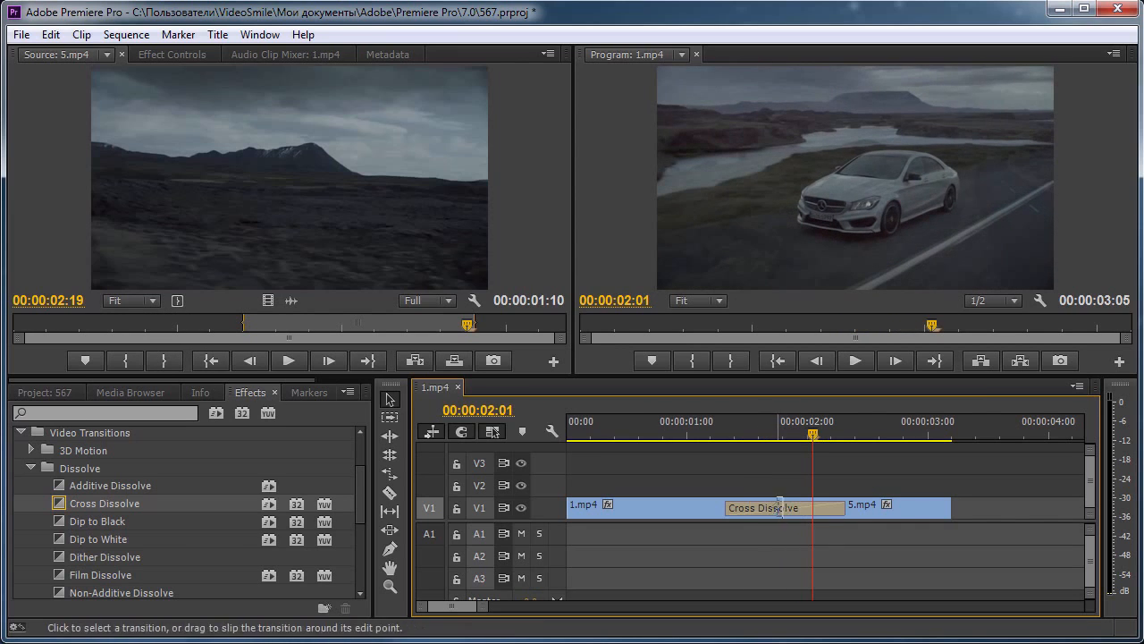
mouse_move(816, 433)
left_mouse_down()
mouse_move(804, 439)
mouse_move(820, 441)
mouse_move(798, 435)
mouse_move(825, 435)
mouse_move(811, 433)
left_mouse_up()
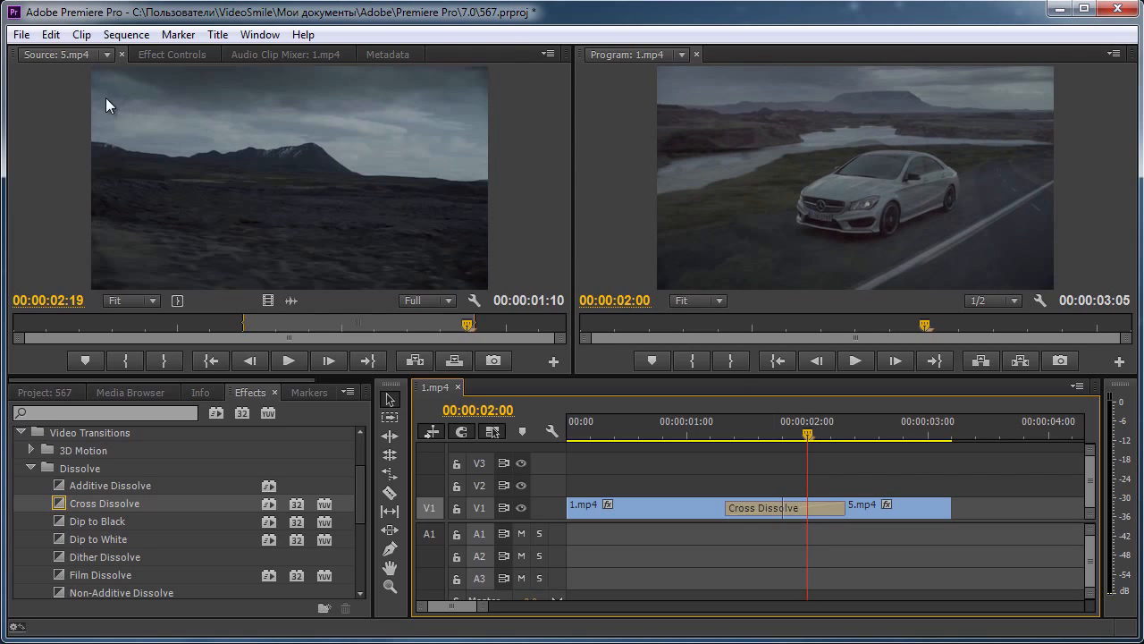
Show 1.mp4 in the Source monitor and move the sequence playhead ahead of the transition to 00:00:00:20.
left_click(107, 54)
left_click(102, 122)
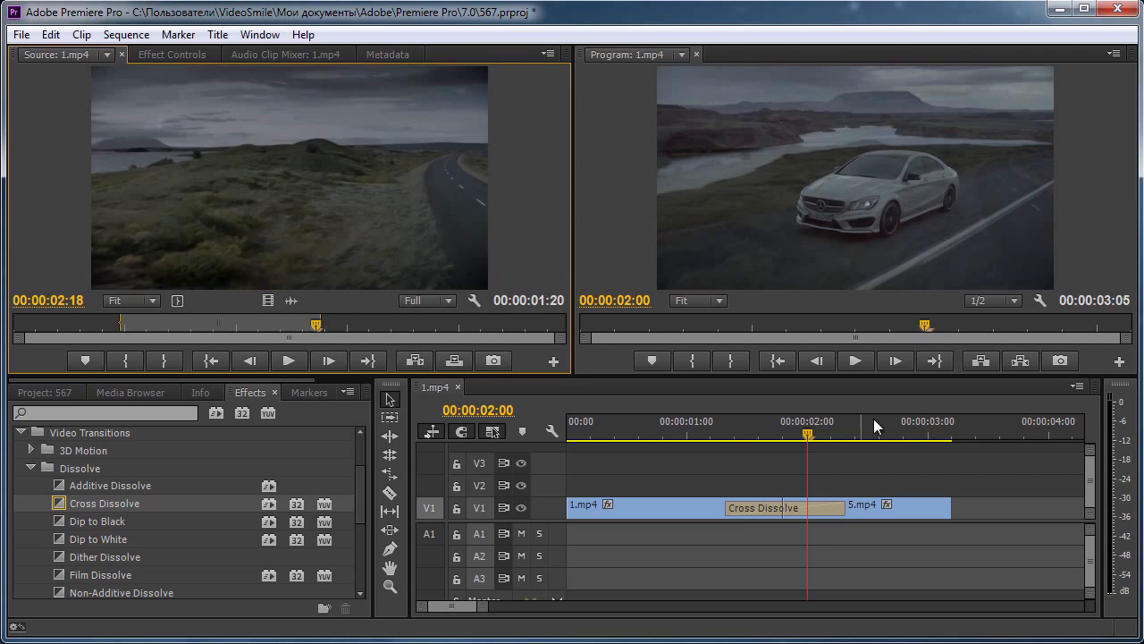
left_click_drag(808, 437, 672, 461)
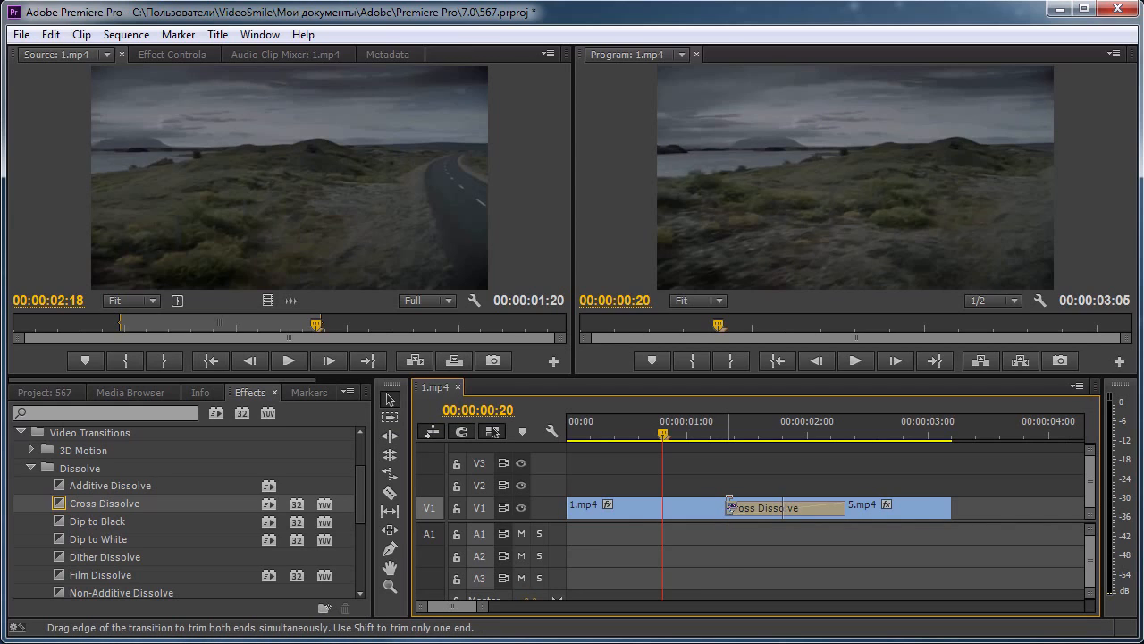
Try to lengthen the Cross Dissolve on V1 by pulling its start edge earlier, and undo the trim.
left_click_drag(728, 507, 703, 492)
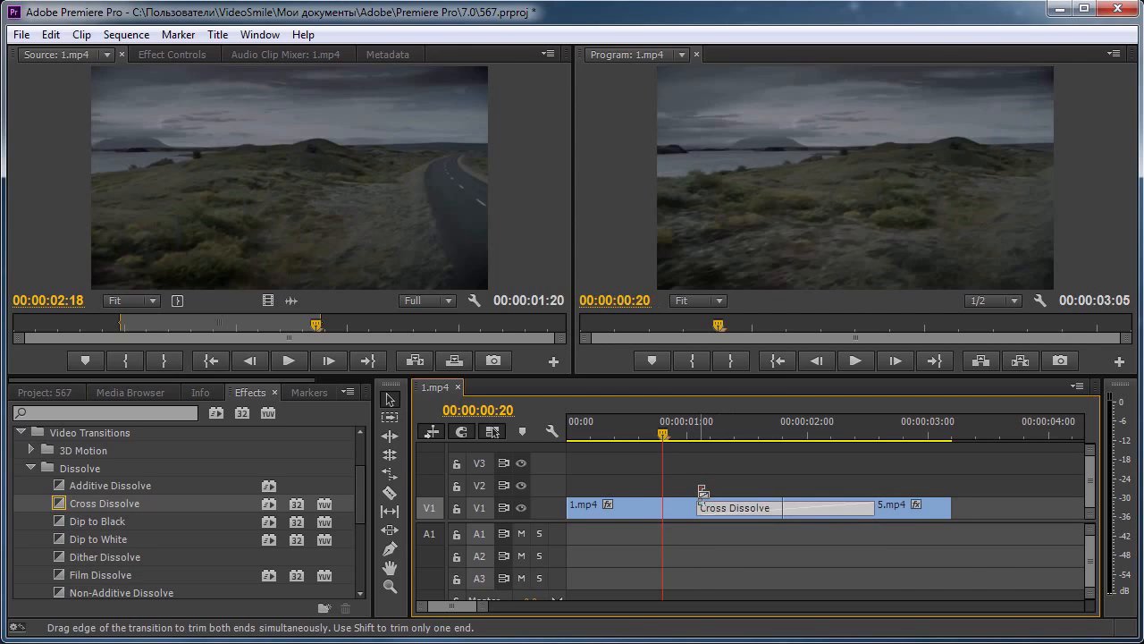
key("ctrl+z")
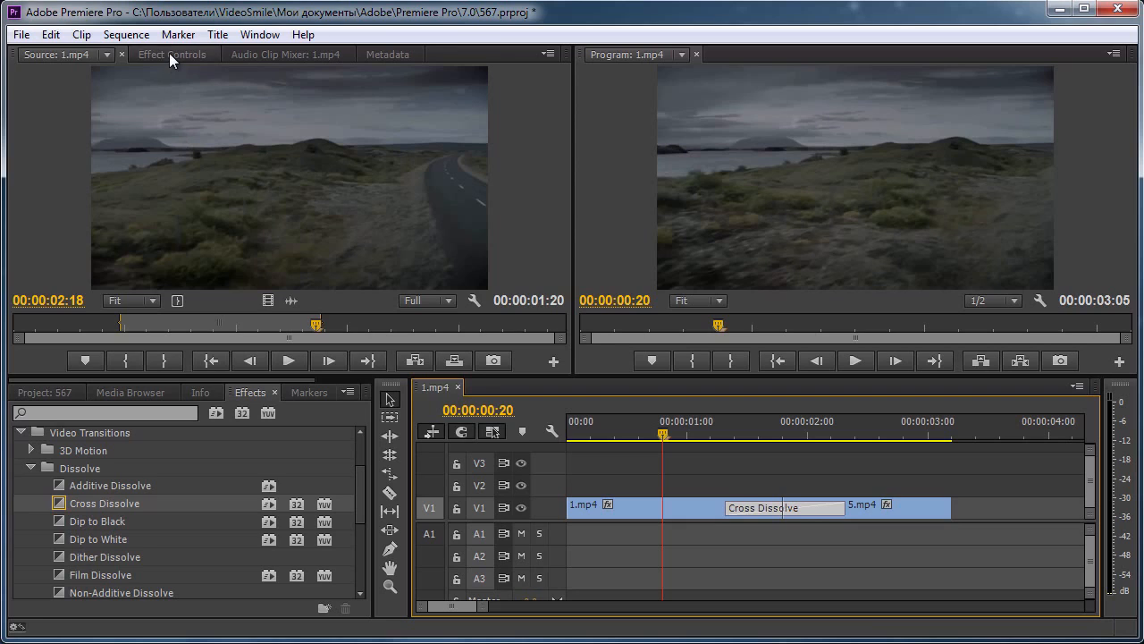
Display the Cross Dissolve's effect settings and widen the A/B clip timeline shown beside them.
left_click(171, 53)
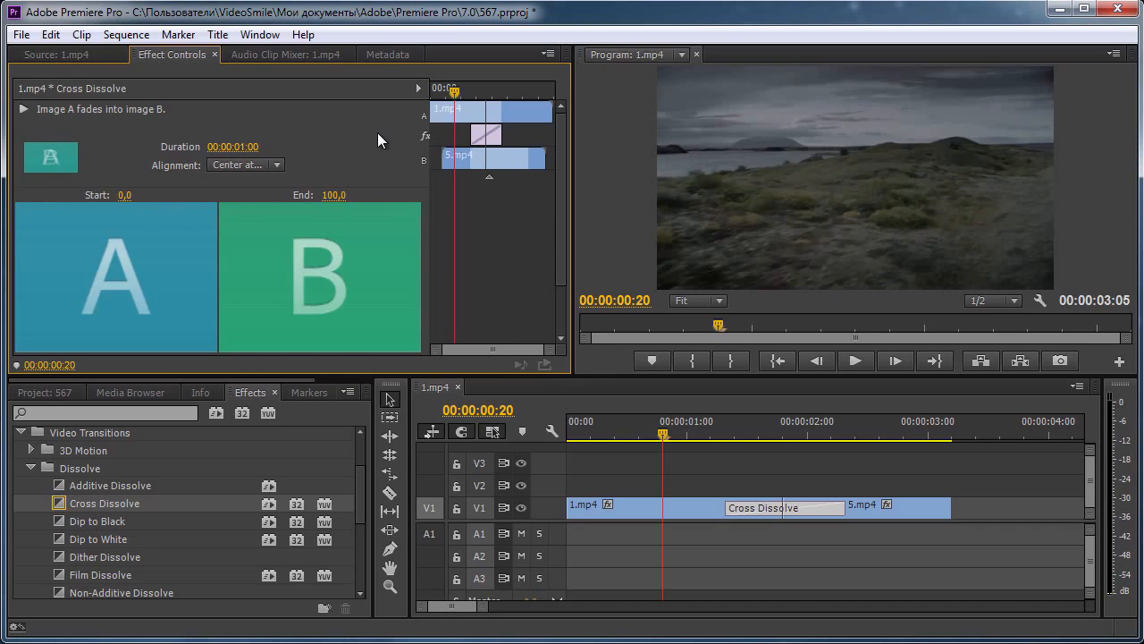
left_click(418, 90)
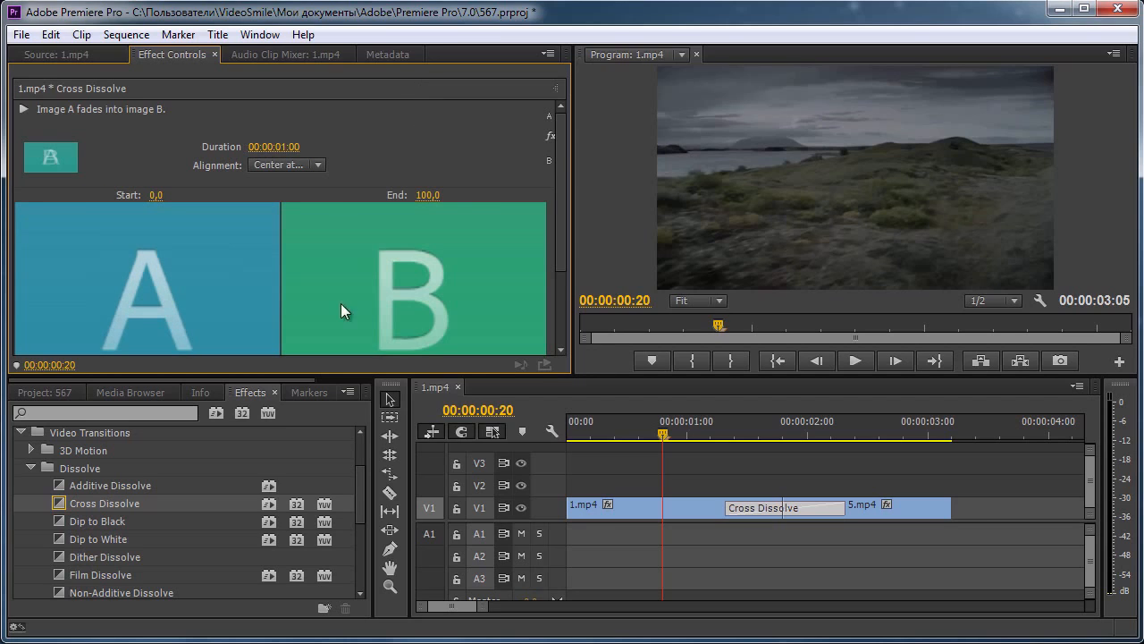
mouse_move(562, 138)
left_mouse_down()
mouse_move(560, 190)
mouse_move(547, 129)
left_mouse_up()
left_click(555, 89)
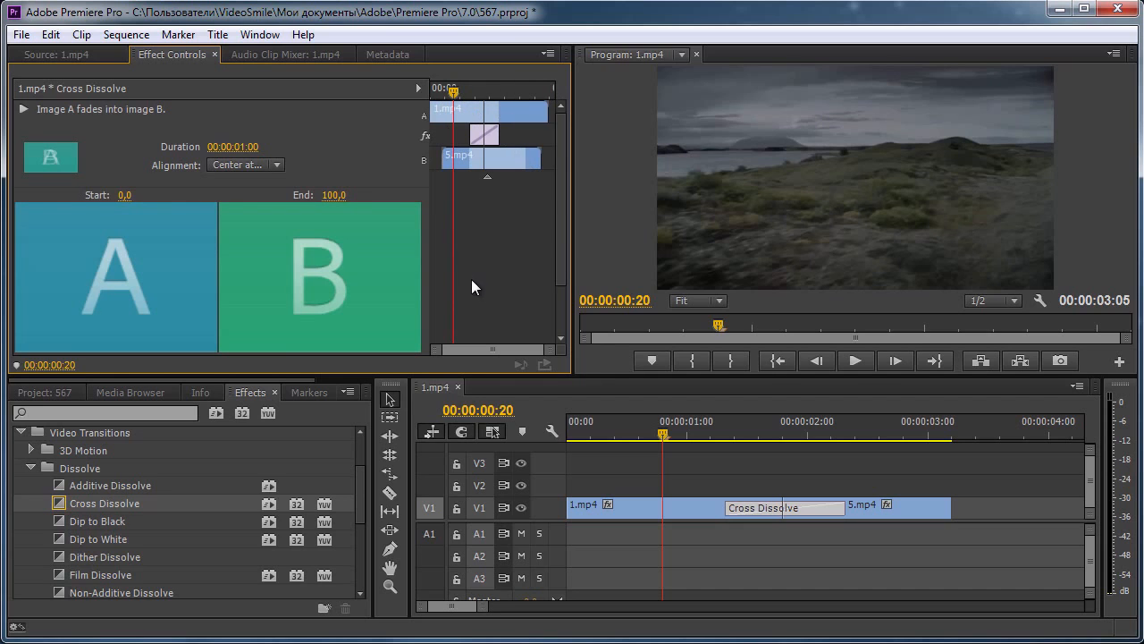
mouse_move(453, 99)
left_mouse_down()
mouse_move(435, 96)
mouse_move(527, 100)
mouse_move(458, 102)
mouse_move(499, 99)
mouse_move(466, 116)
left_mouse_up()
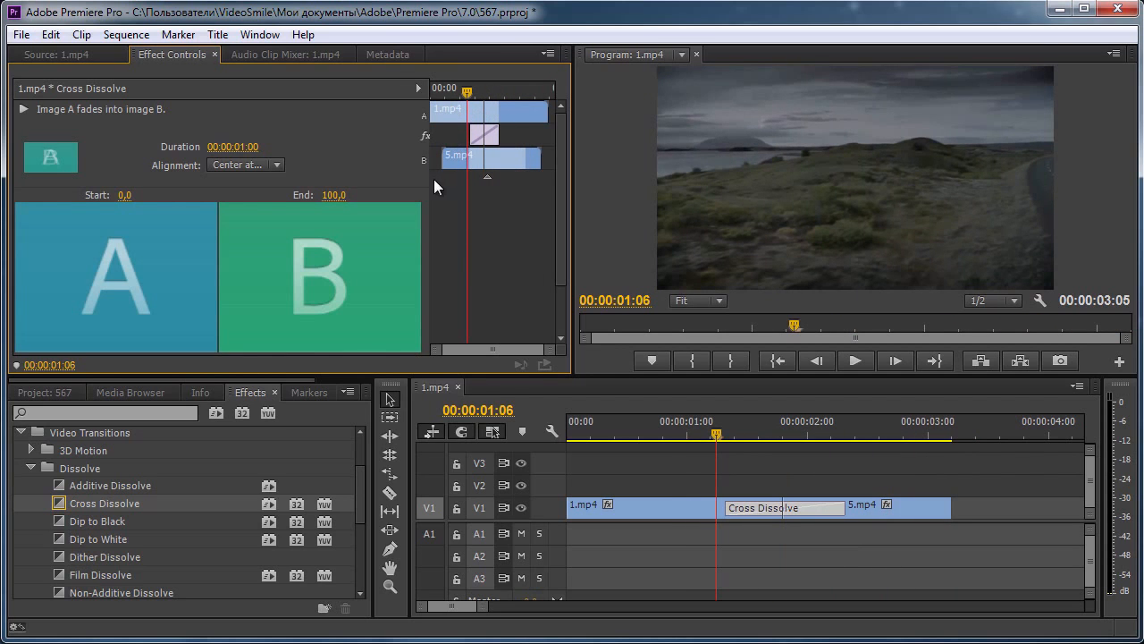
left_click_drag(429, 179, 354, 179)
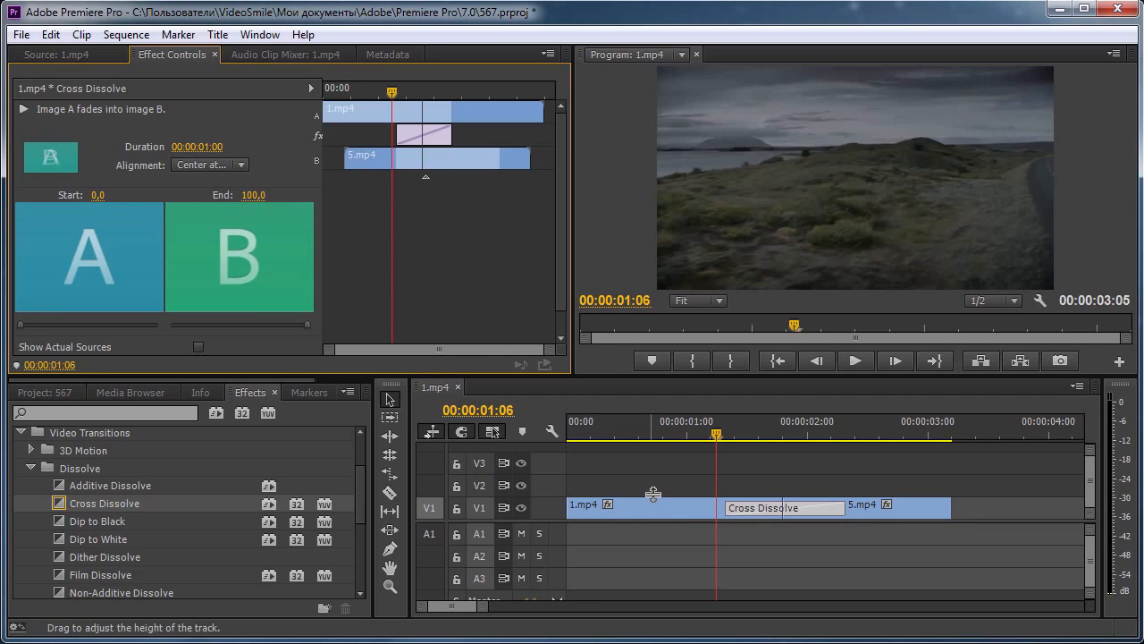
Reselect the Cross Dissolve, try a duration of 00:00:03:05 in its effect settings, and undo the change.
left_click(609, 463)
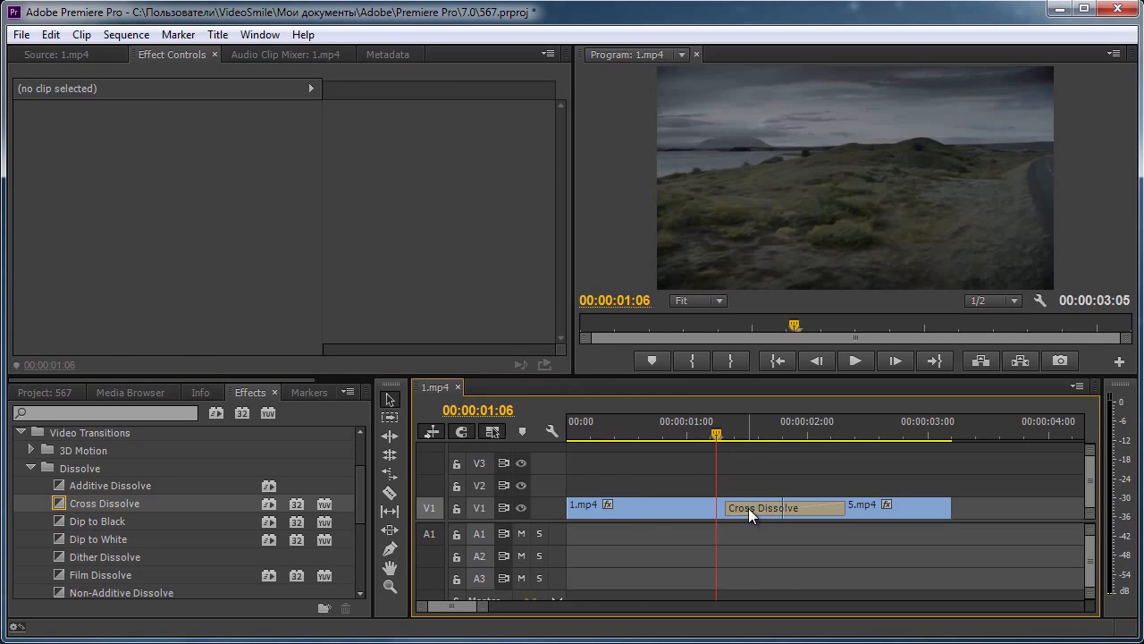
left_click(748, 508)
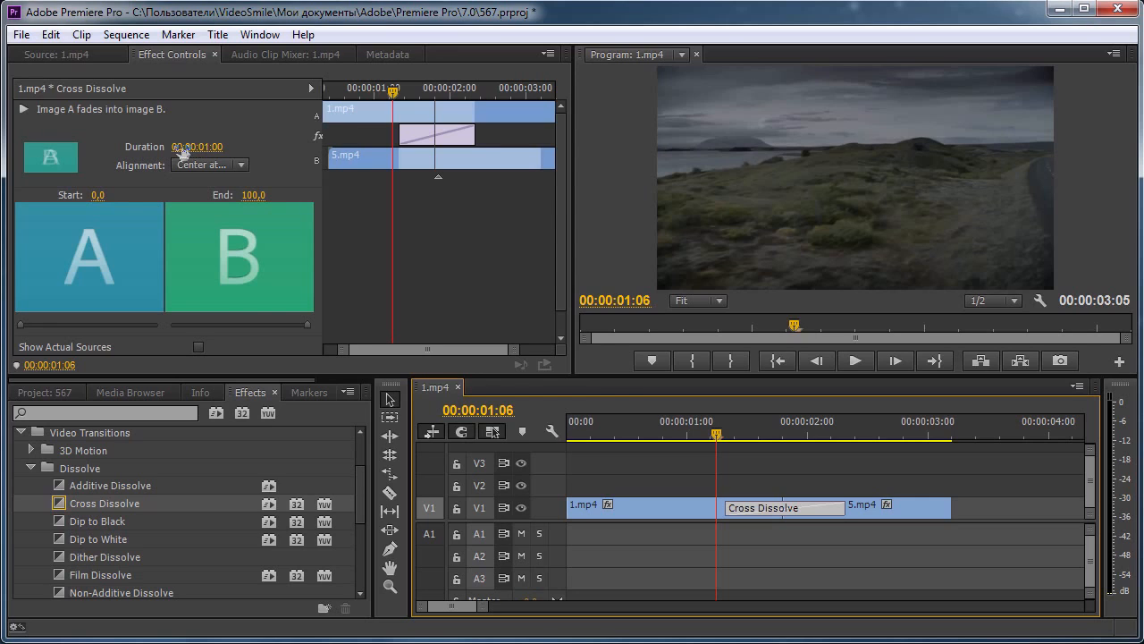
mouse_move(190, 147)
left_mouse_down()
mouse_move(273, 145)
mouse_move(194, 152)
left_mouse_up()
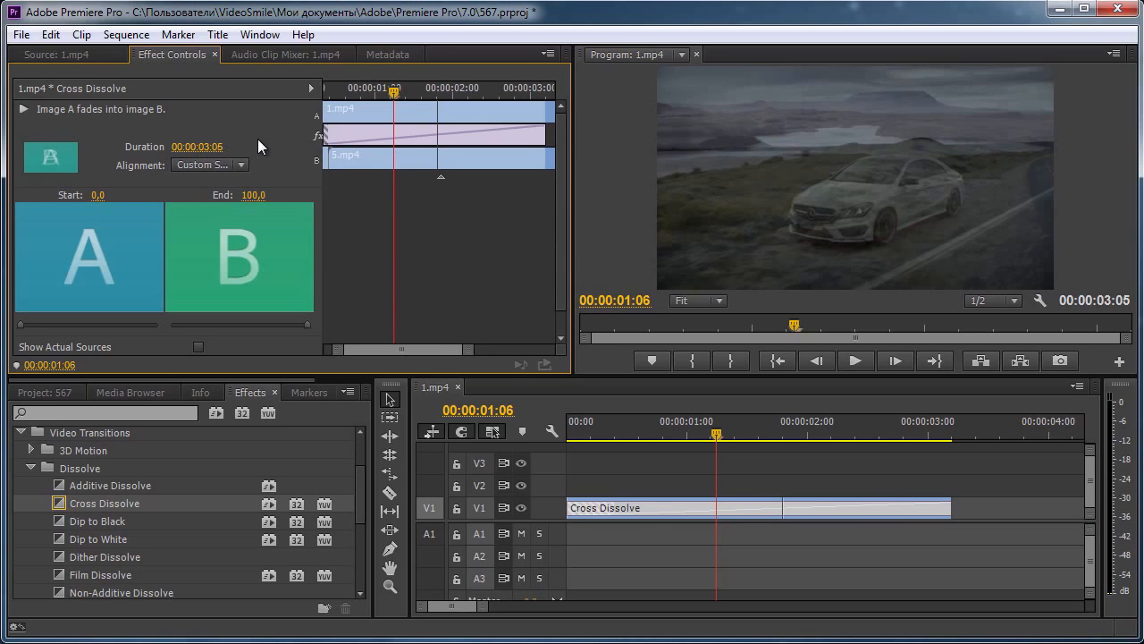
key("ctrl+z")
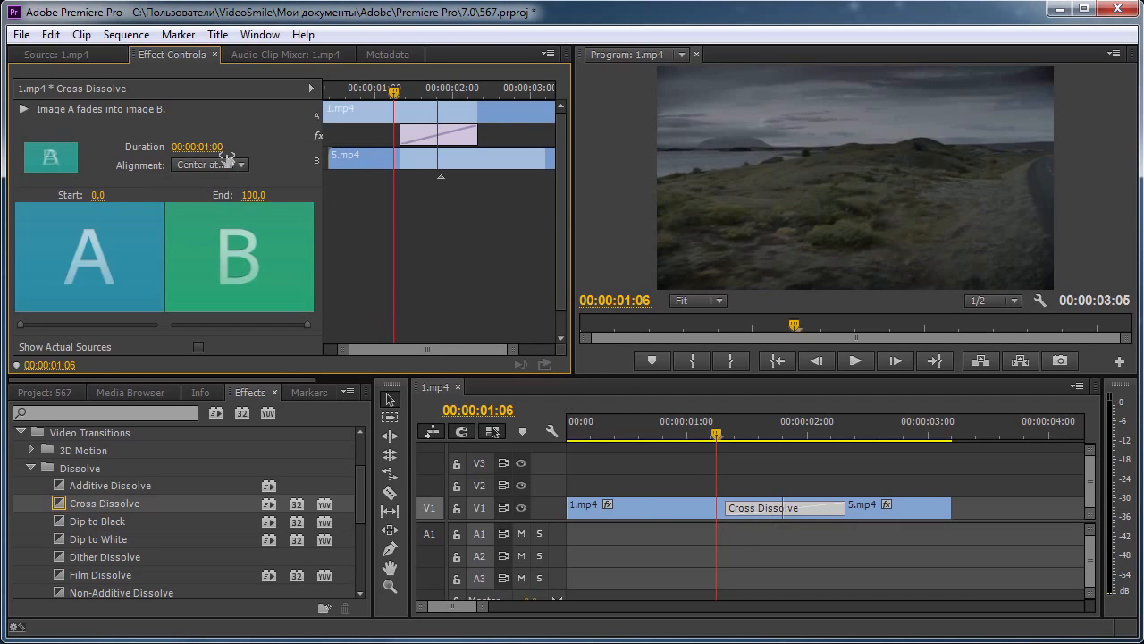
Try other alignments for the Cross Dissolve, including Start at Cut, and set it back to centred on the cut.
left_click(228, 163)
left_click(247, 205)
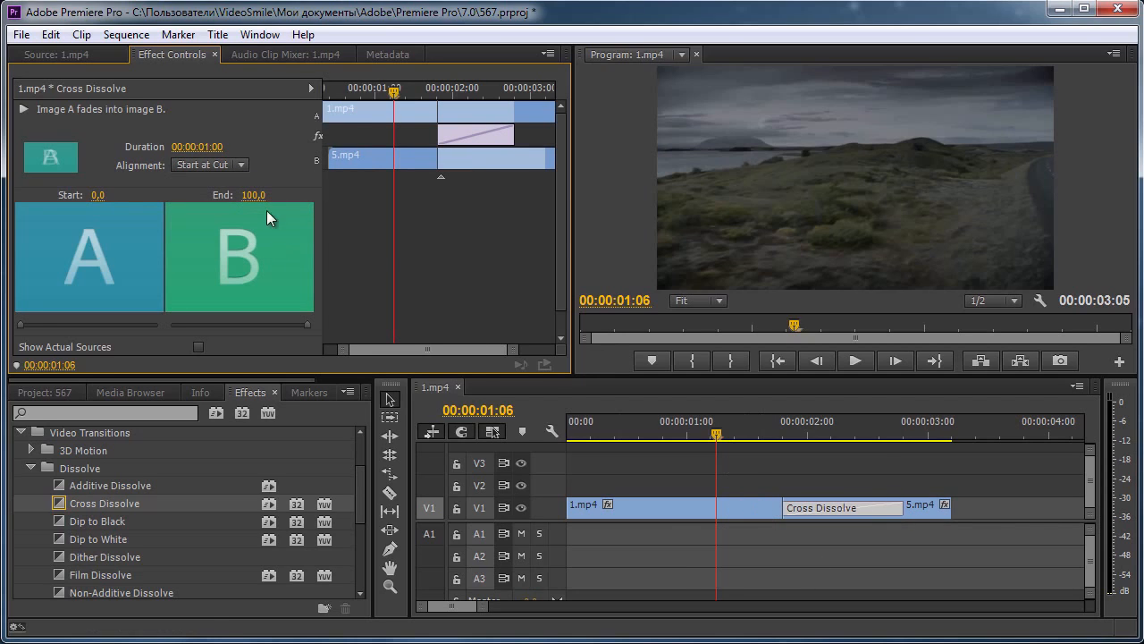
left_click(230, 164)
left_click(223, 220)
left_click(228, 165)
left_click(247, 184)
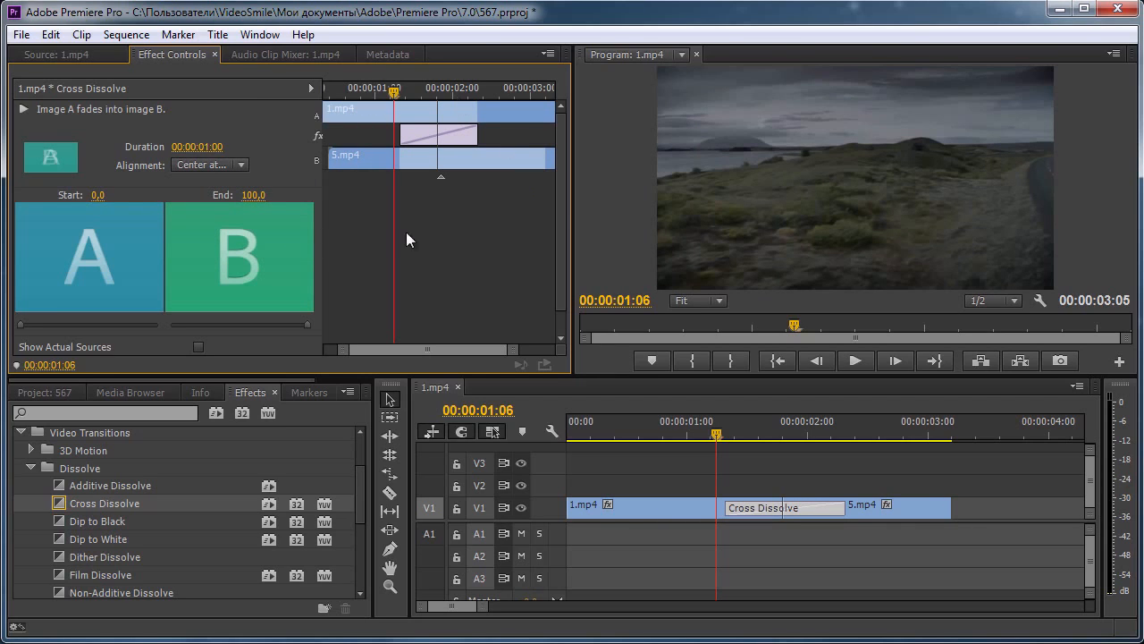
Scrub the effect settings timeline from before the Cross Dissolve to the cut at 00:00:01:20 to examine the clip overlap.
left_click_drag(395, 93, 373, 116)
left_click_drag(515, 351, 545, 334)
left_click_drag(469, 351, 485, 353)
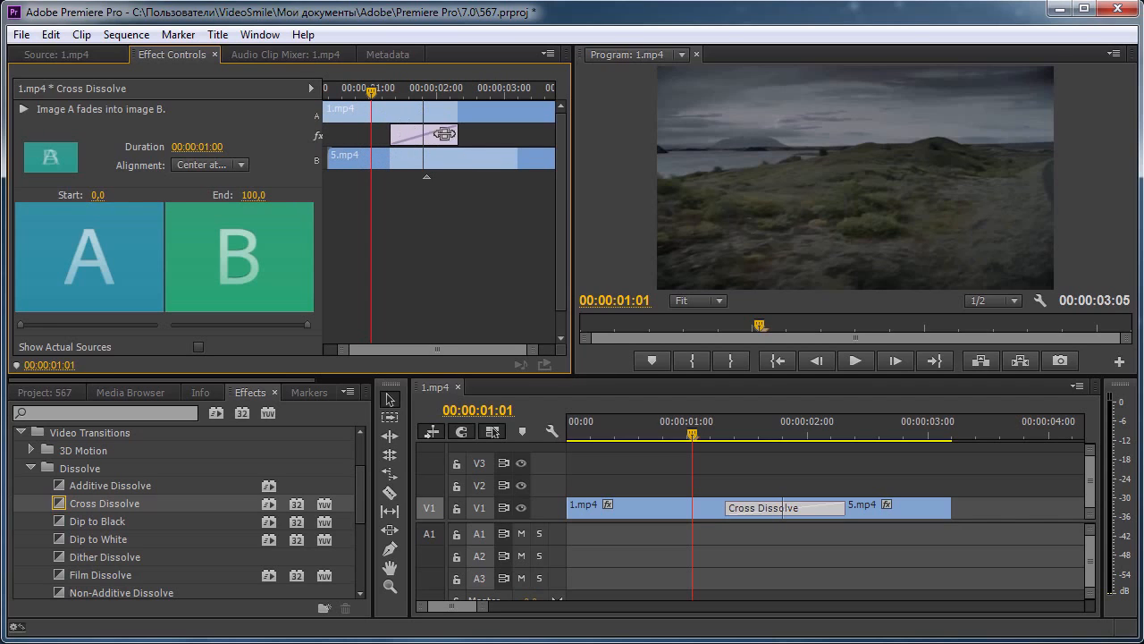
left_click_drag(371, 91, 423, 93)
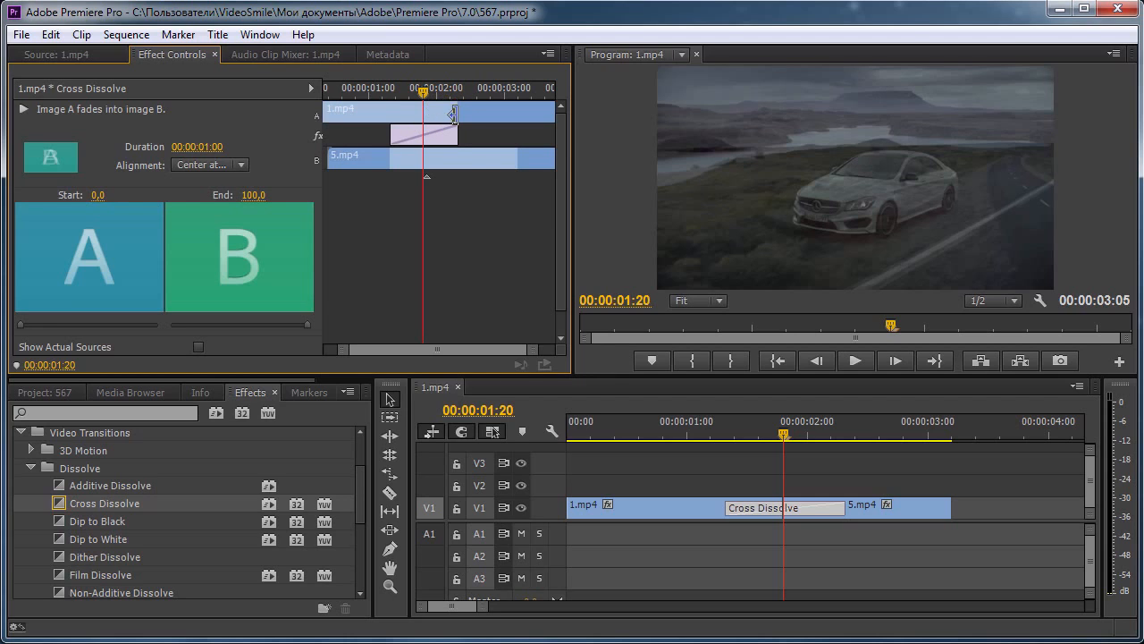
Scrub the effect settings timeline past the end of the Cross Dissolve to 00:00:02:24 to view the incoming clip alone.
left_click_drag(422, 94, 486, 95)
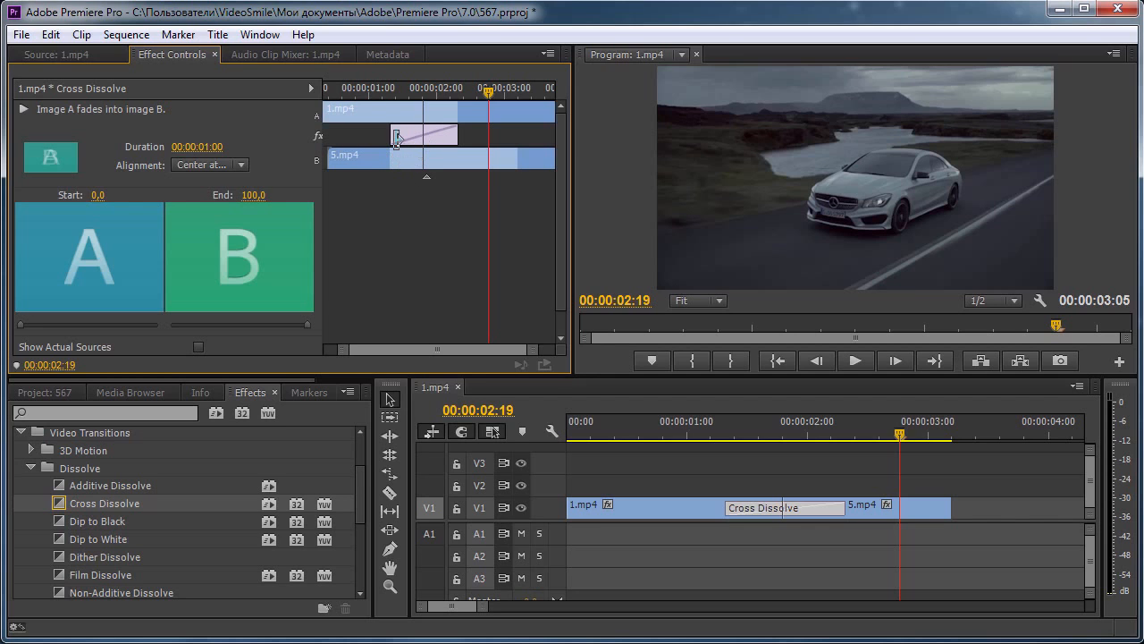
mouse_move(487, 95)
left_mouse_down()
mouse_move(364, 106)
mouse_move(443, 114)
mouse_move(525, 97)
mouse_move(319, 116)
mouse_move(472, 92)
mouse_move(380, 94)
mouse_move(506, 88)
left_mouse_up()
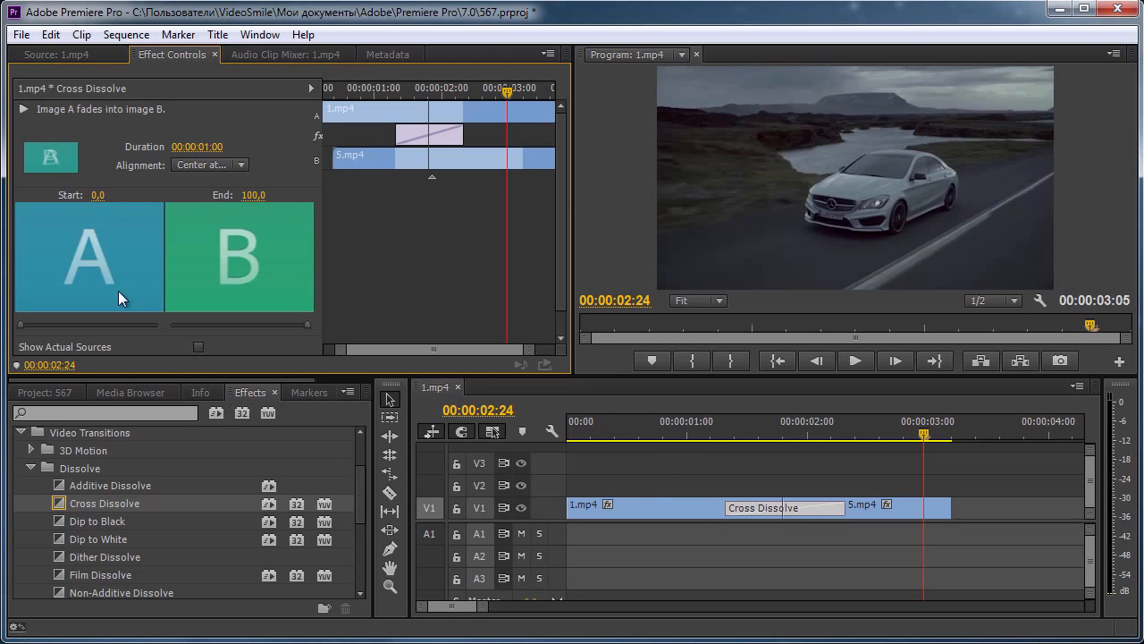
Open the recent project MyNewProject.prproj without saving the changes to 567.prproj.
left_click(21, 34)
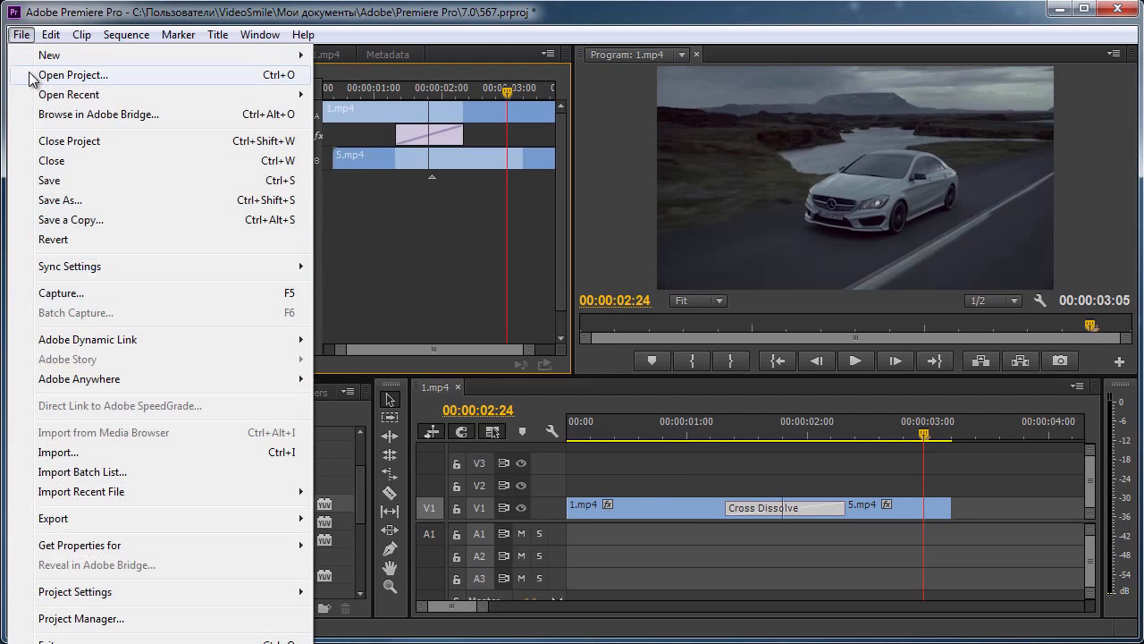
mouse_move(114, 97)
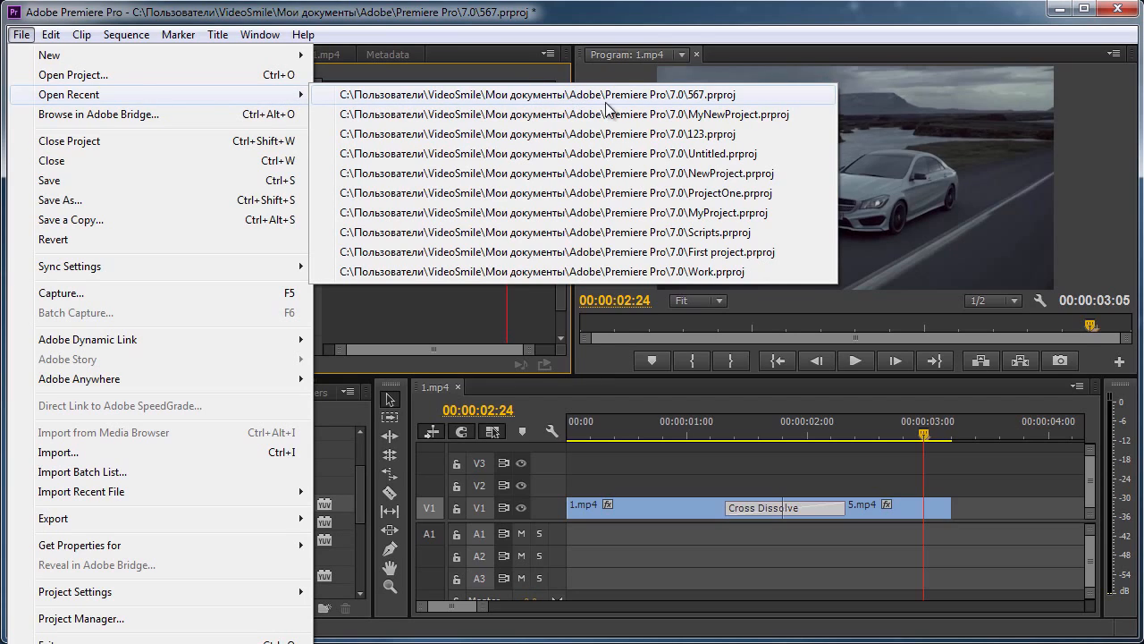
left_click(721, 115)
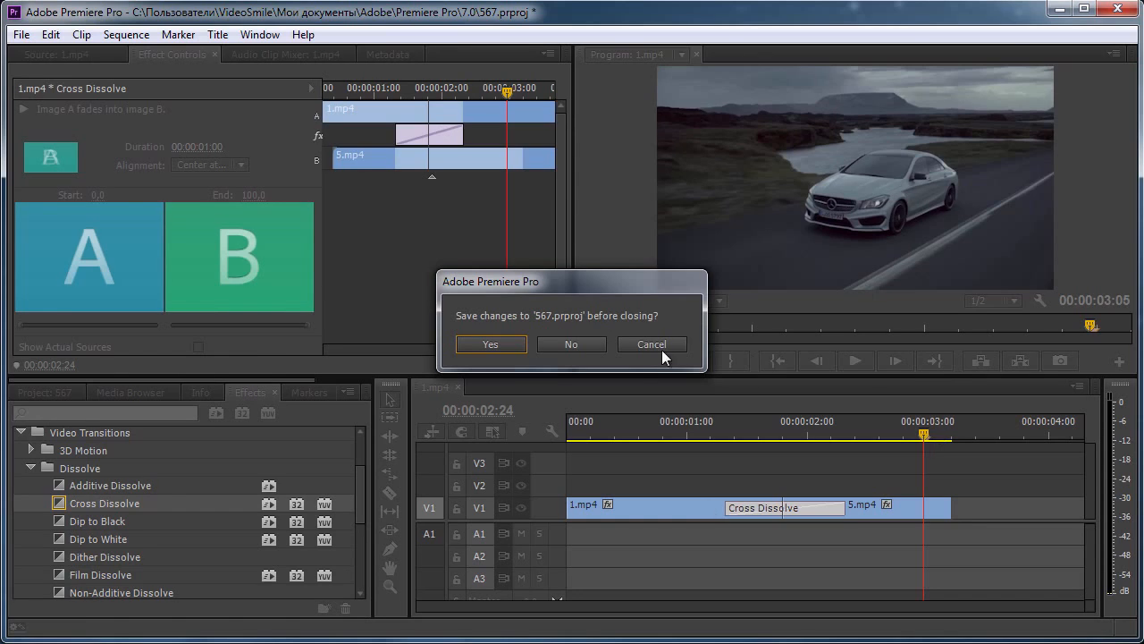
left_click(570, 345)
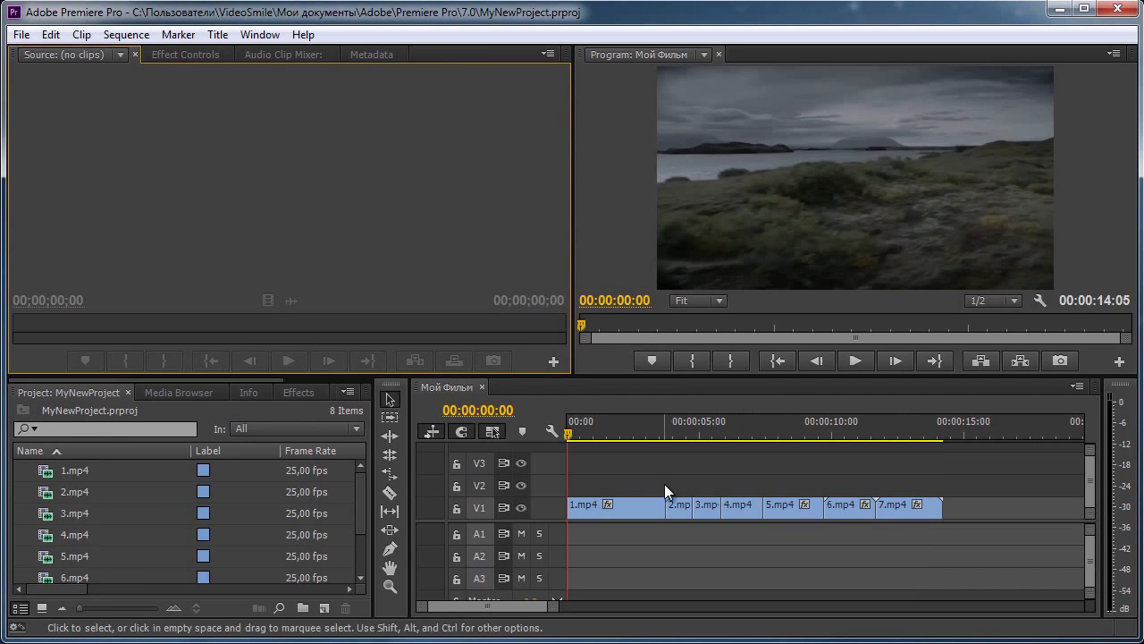
Scrub through the Мой Фильм sequence and place the playhead at 00:00:07:18, near the start of 5.mp4.
left_click_drag(570, 433, 803, 471)
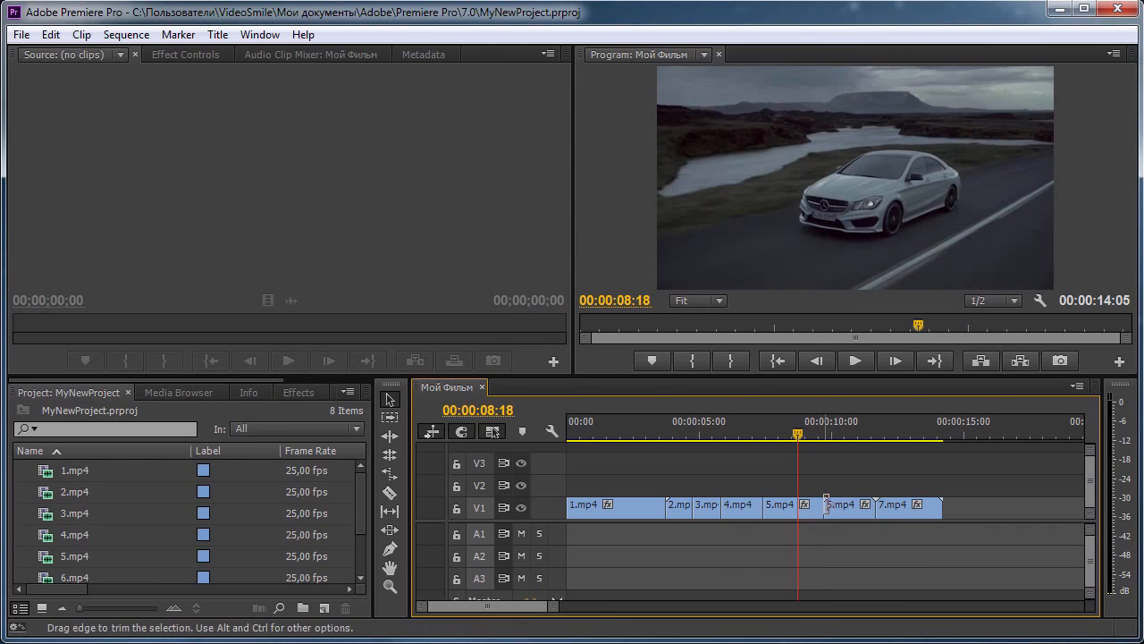
left_click_drag(552, 608, 477, 602)
left_click_drag(705, 434, 643, 443)
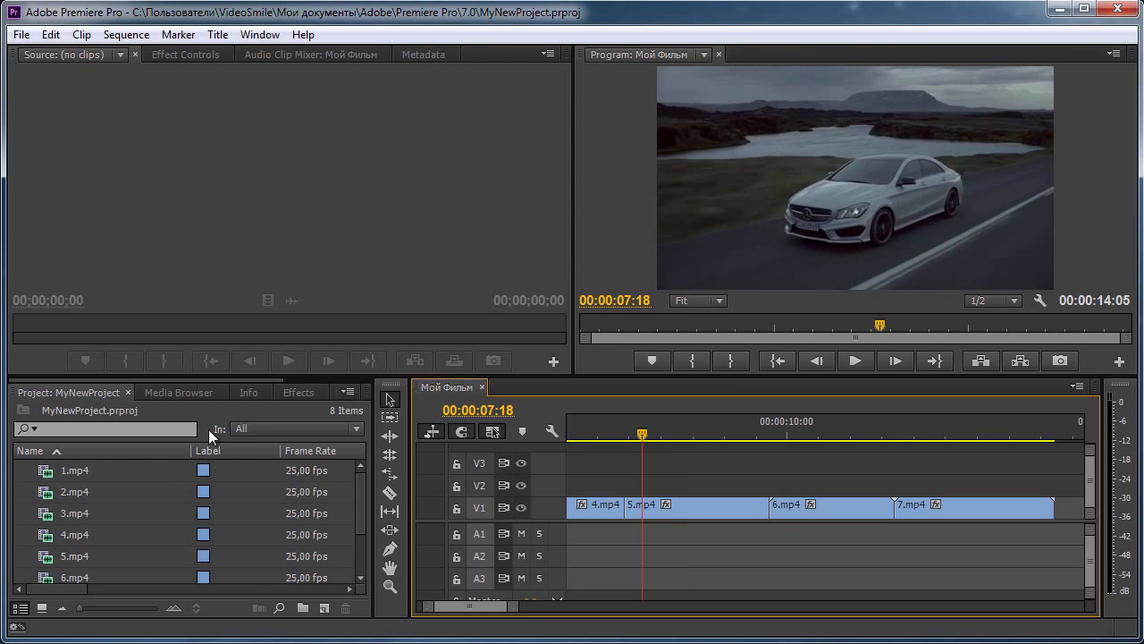
Locate and select Cross Dissolve in the Dissolve group of the video transitions.
left_click(301, 391)
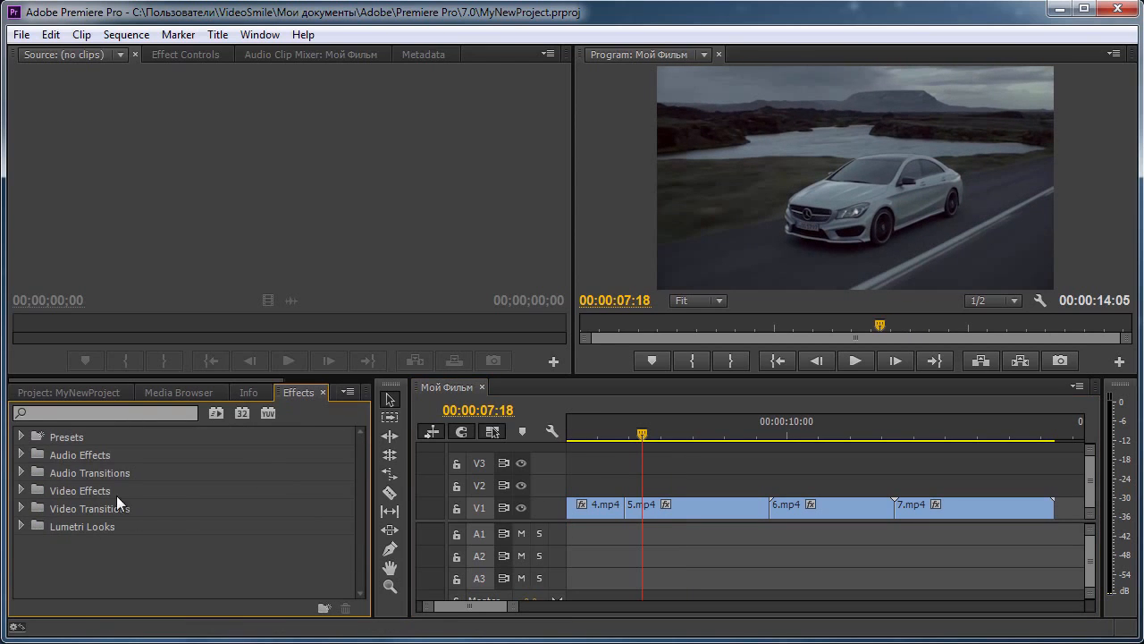
left_click(22, 507)
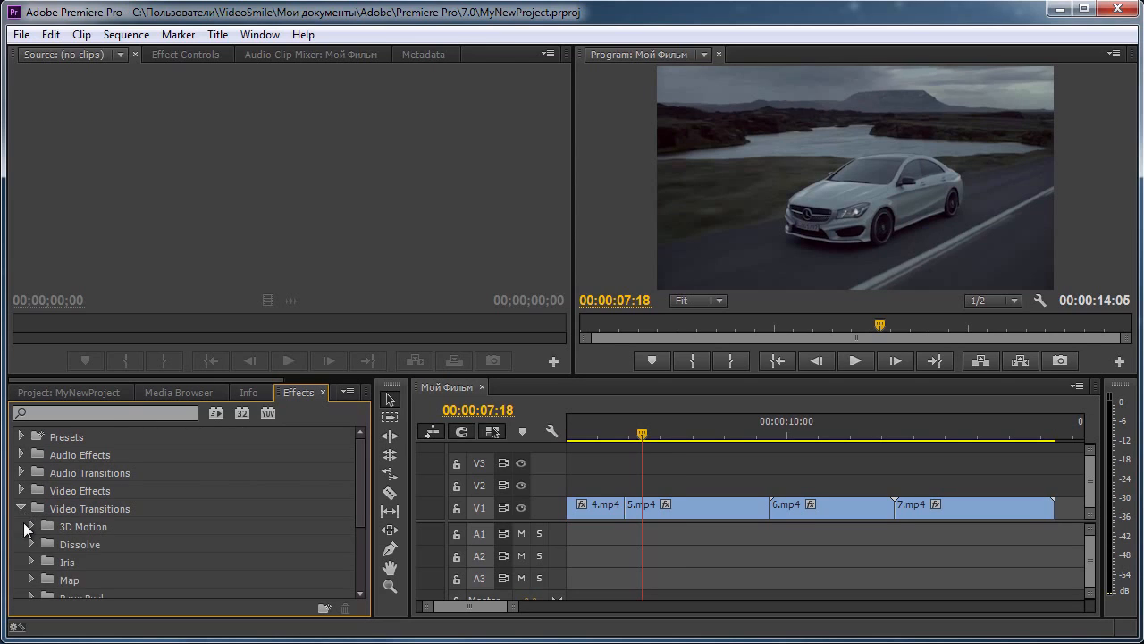
left_click(31, 541)
left_click_drag(59, 579, 143, 581)
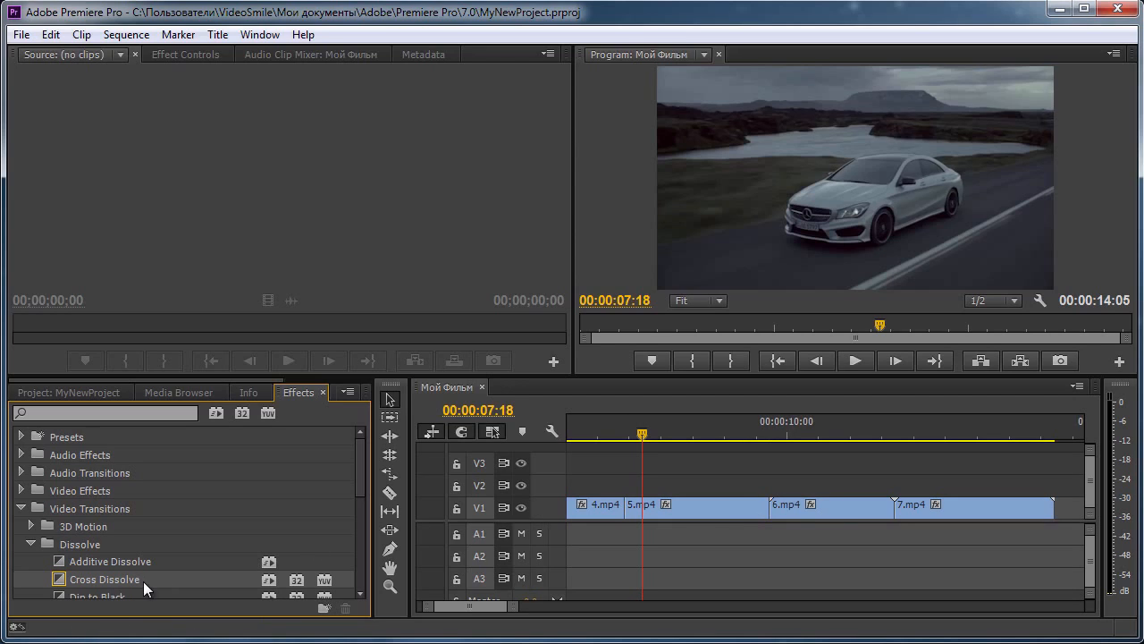
Scrub to 00:00:08:07 and select 5.mp4 and 6.mp4 in turn to examine the cut between them.
left_click_drag(646, 435, 684, 453)
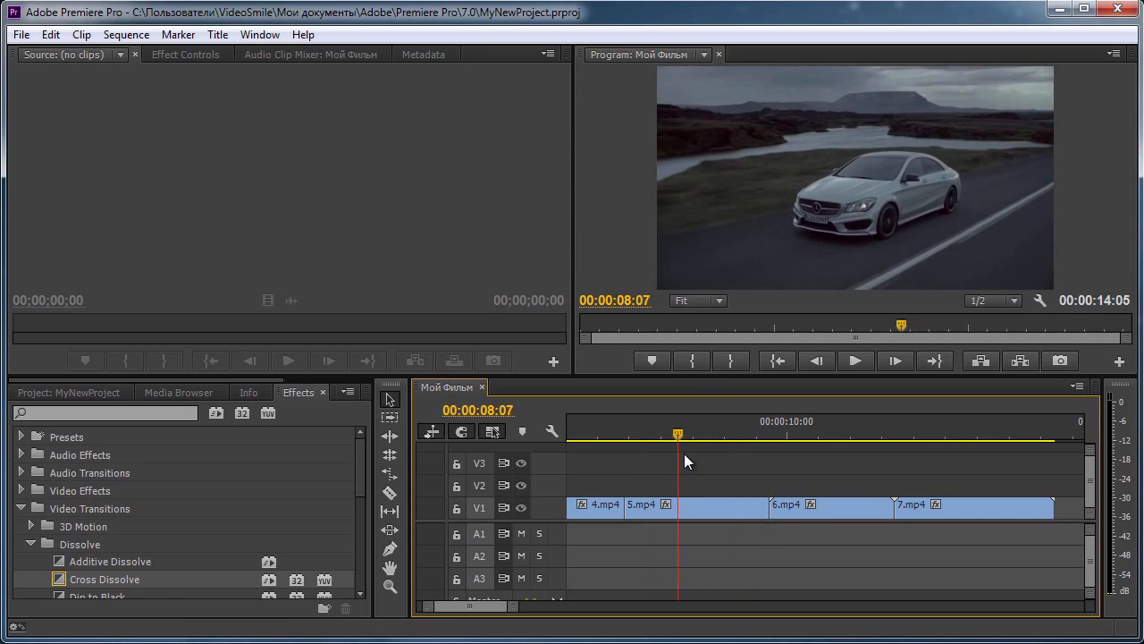
left_click(718, 510)
left_click(789, 511)
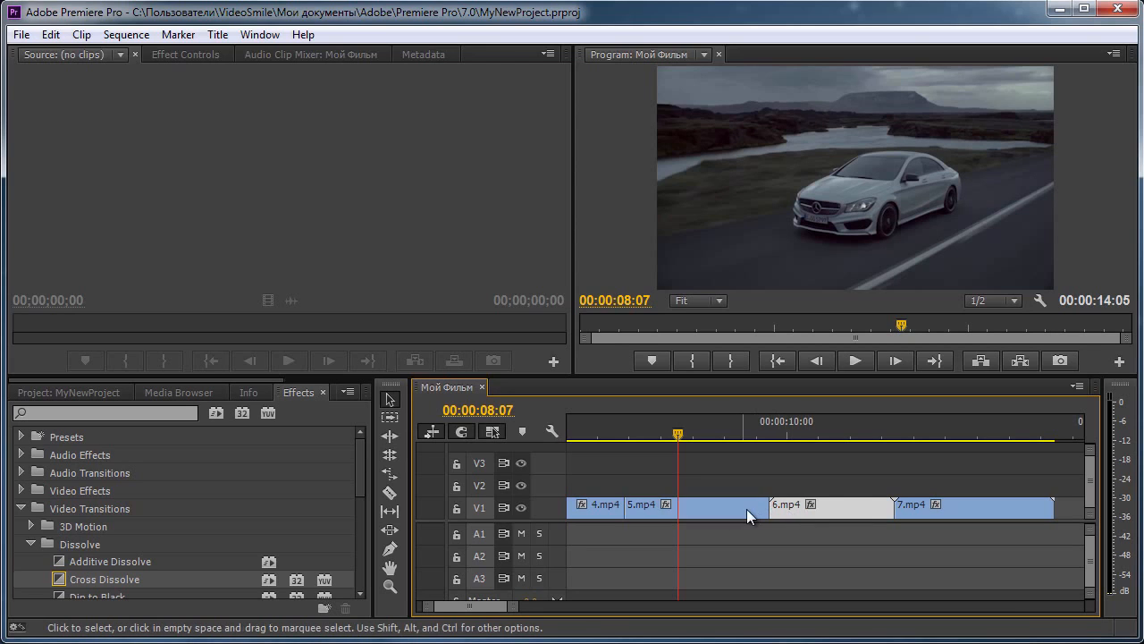
left_click(747, 509)
left_click(789, 506)
left_click(748, 509)
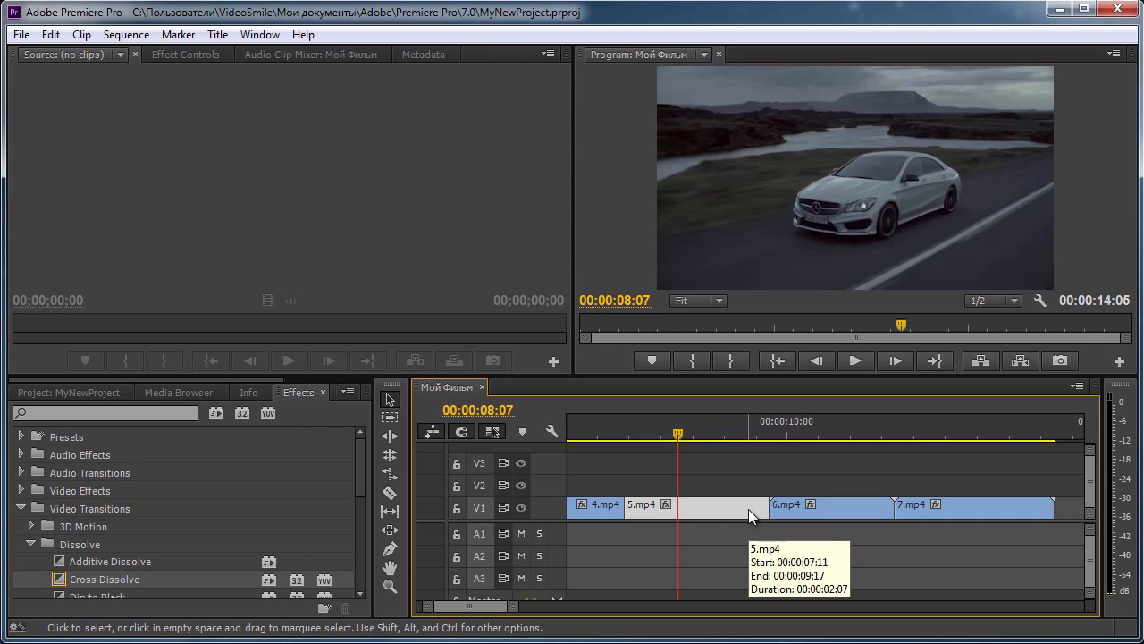
left_click(791, 511)
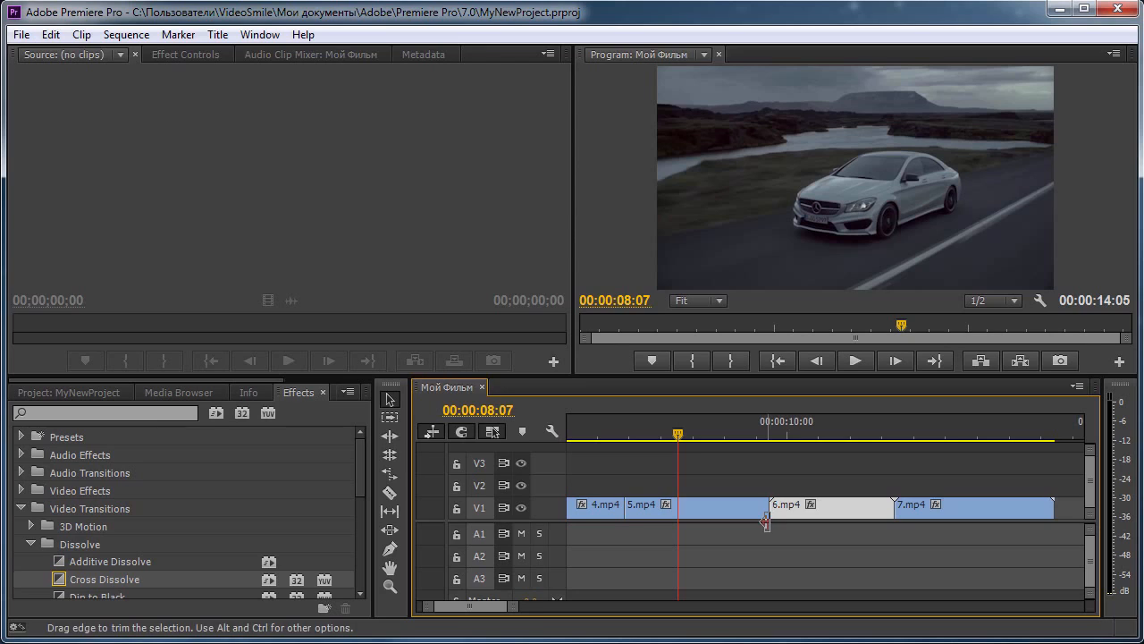
mouse_move(785, 510)
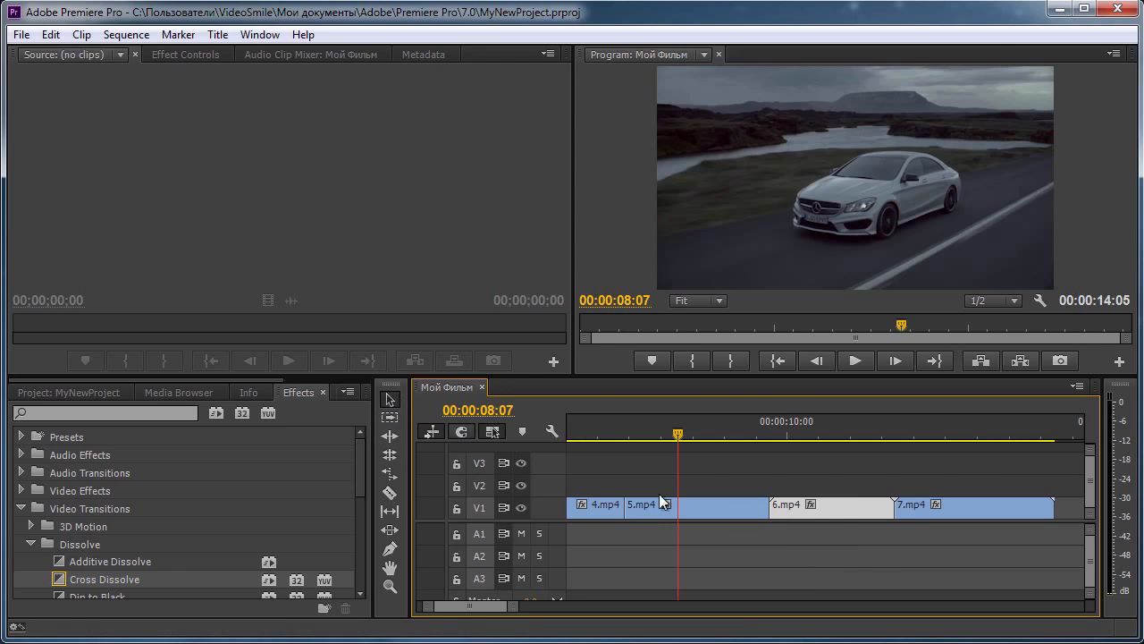
Trim the end of 5.mp4 and the start of 6.mp4, then move 6.mp4 and 7.mp4 together to close the gap.
left_click_drag(773, 506, 713, 508)
left_click_drag(772, 467, 976, 547)
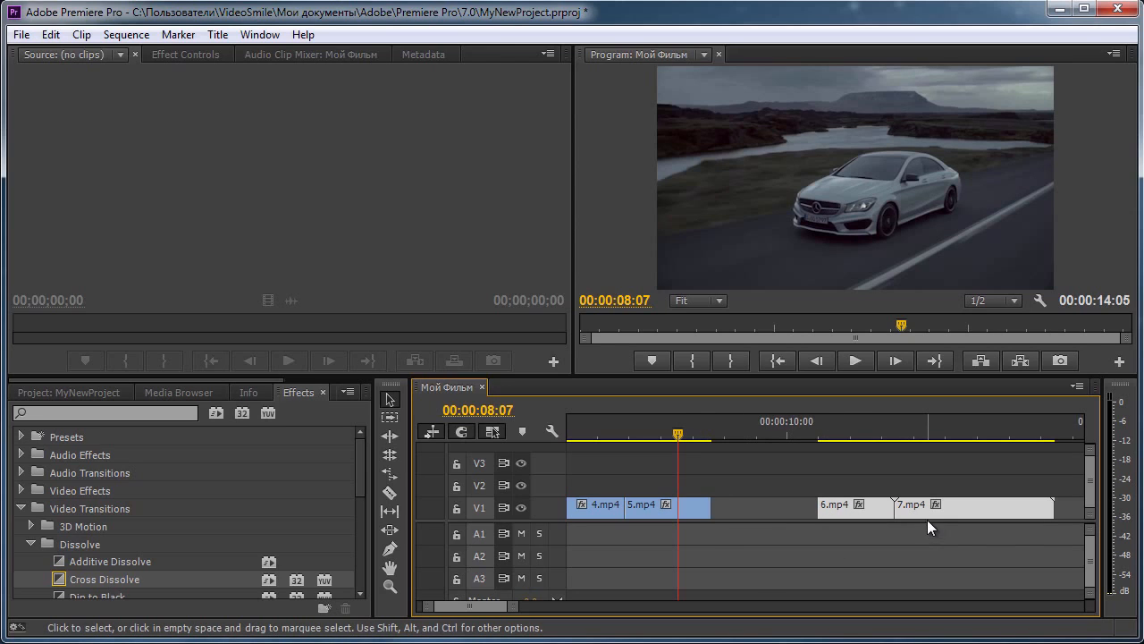
left_click_drag(919, 506, 816, 514)
Apply a Cross Dissolve centred on the cut between 5.mp4 and 6.mp4.
left_click_drag(679, 435, 650, 438)
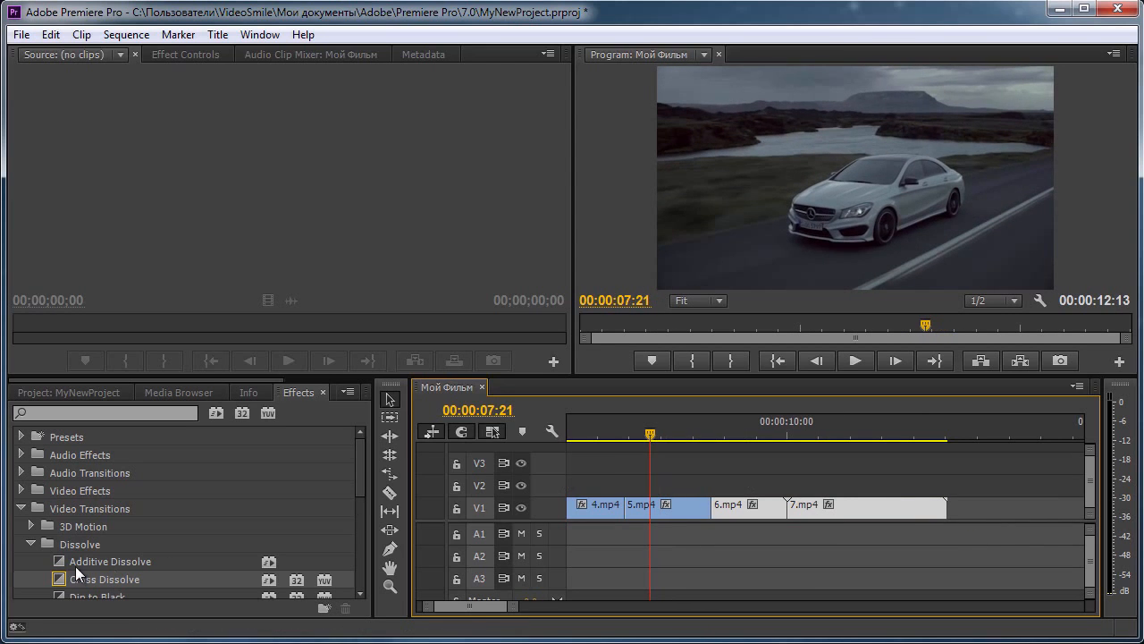
left_click_drag(66, 577, 708, 521)
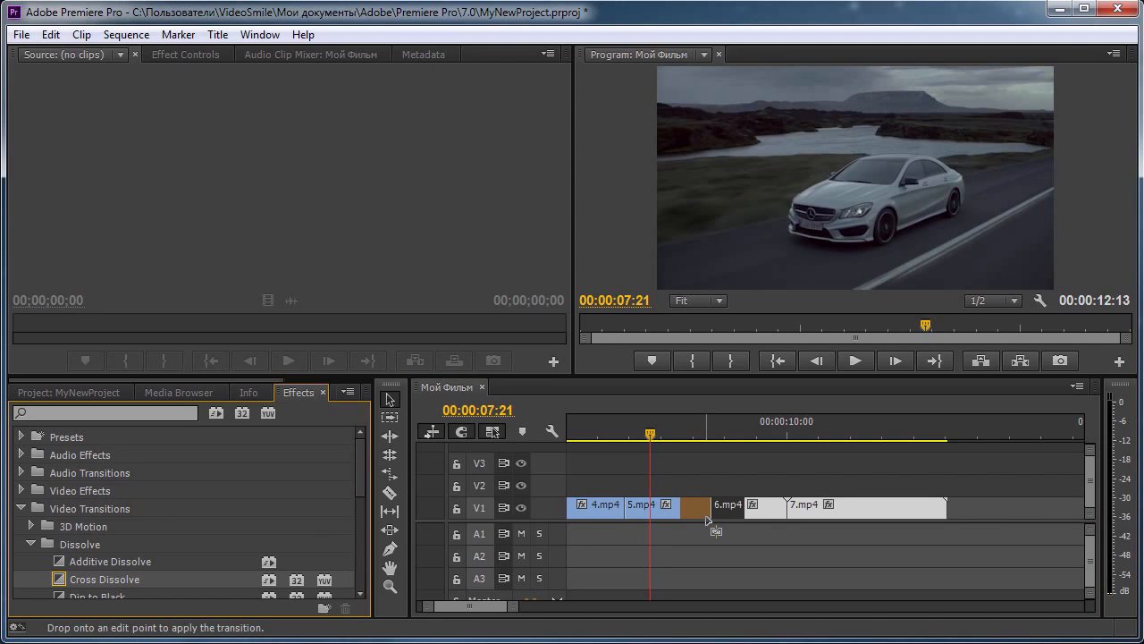
left_click_drag(707, 519, 709, 522)
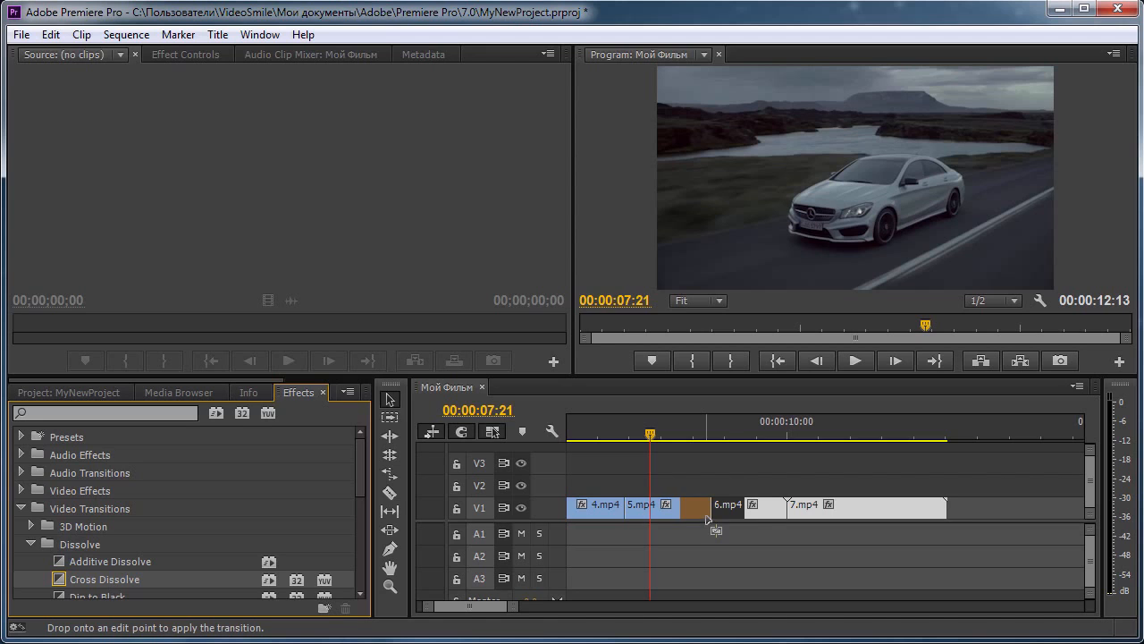
Play and scrub repeatedly through the Cross Dissolve between 5.mp4 and 6.mp4 to preview it, ending at 00:00:09:16 with the clips deselected.
left_click(652, 436)
left_click_drag(652, 436, 642, 436)
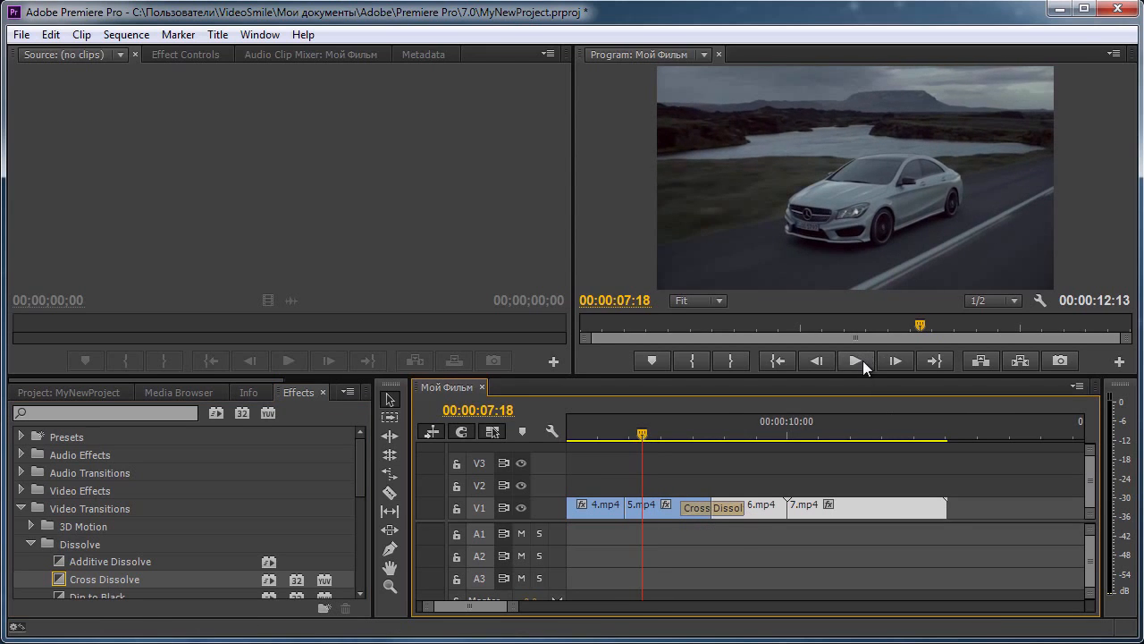
left_click(863, 362)
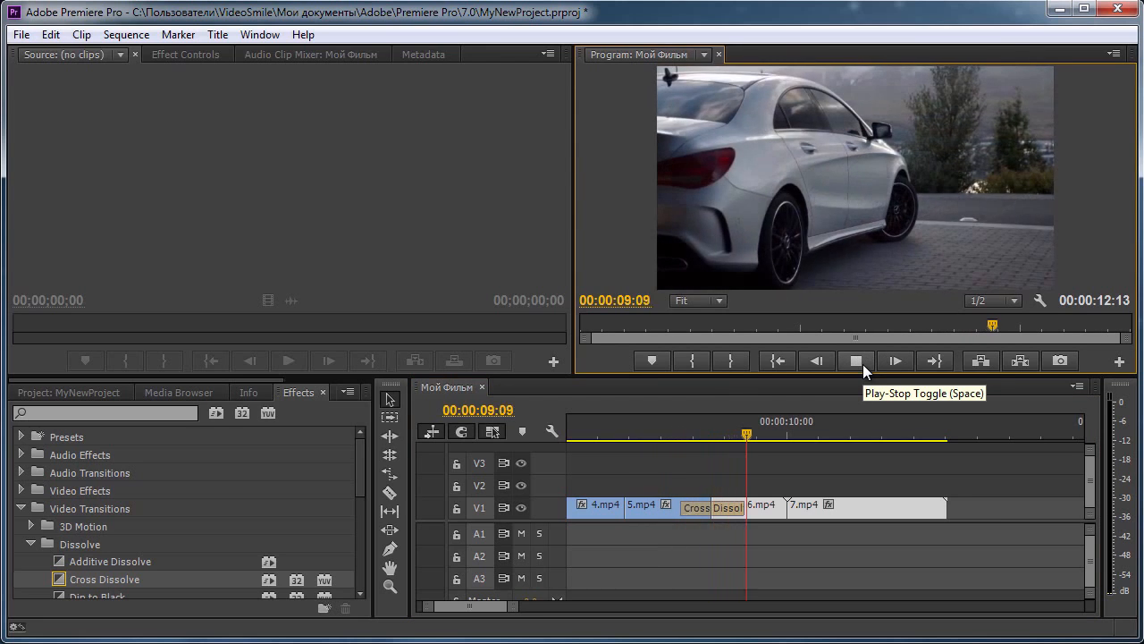
left_click(788, 437)
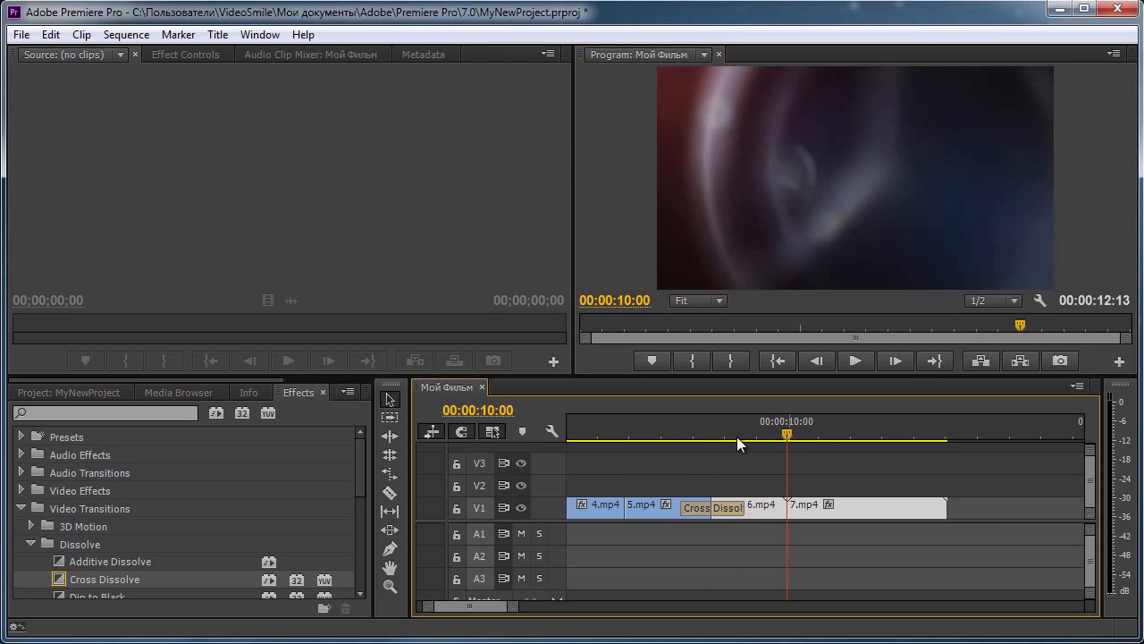
left_click(683, 425)
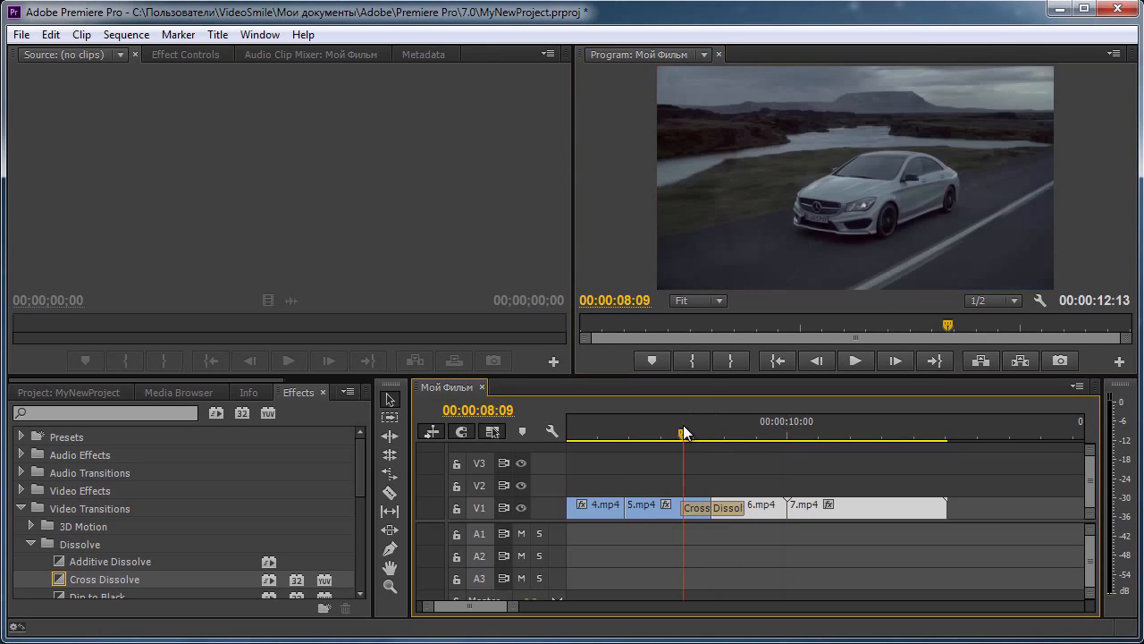
left_click(849, 362)
left_click(852, 359)
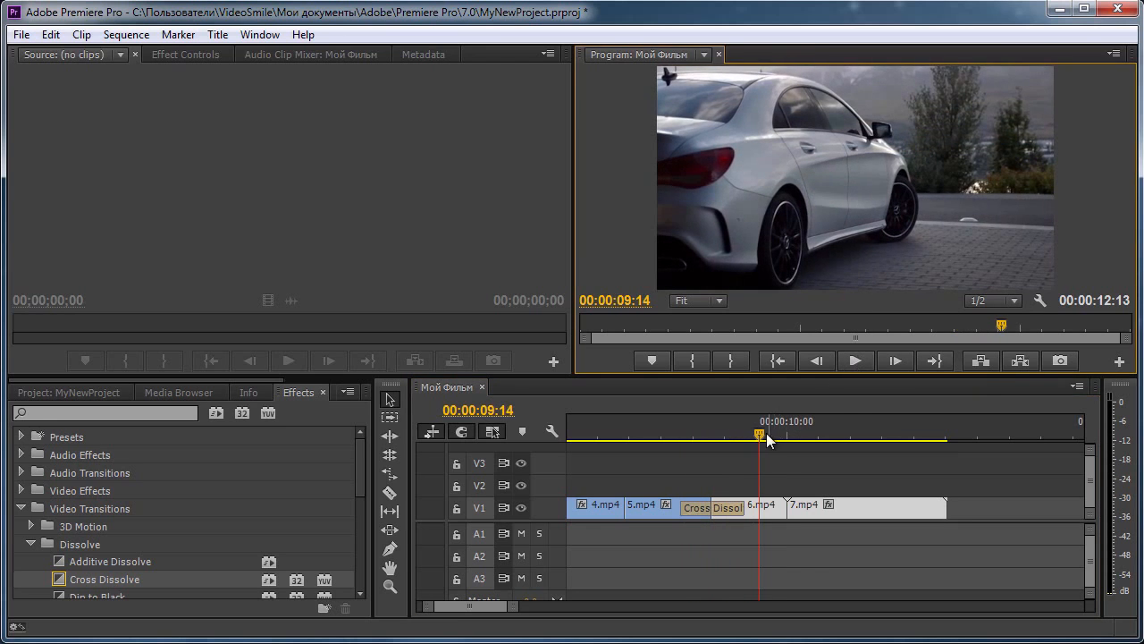
left_click(681, 435)
left_click_drag(676, 435, 732, 430)
left_click(850, 359)
left_click_drag(763, 436, 769, 478)
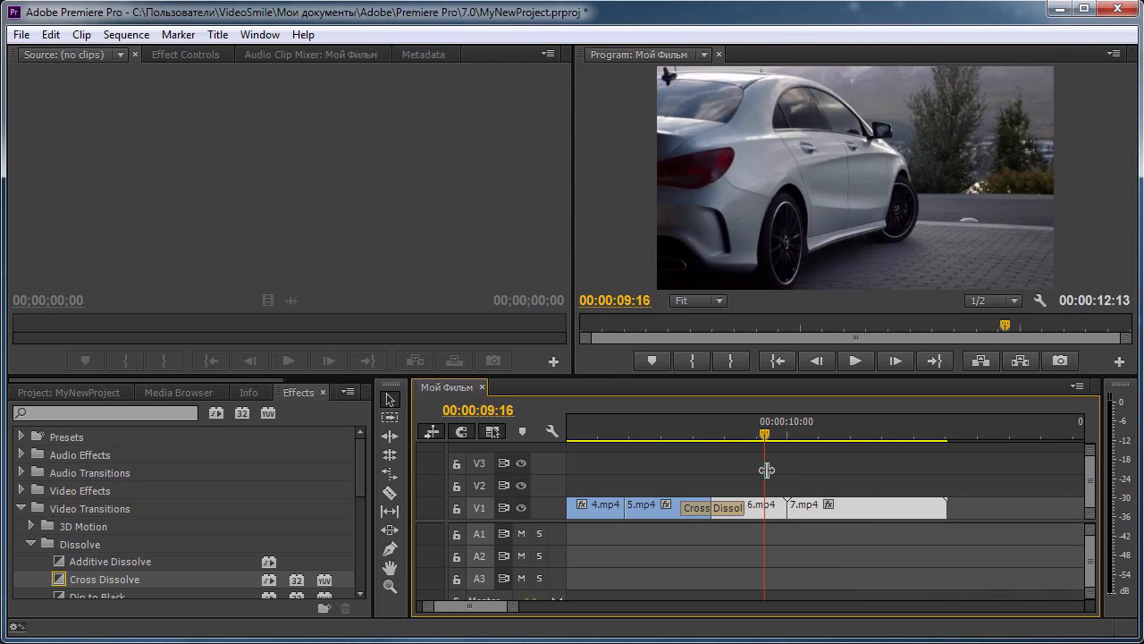
left_click(781, 531)
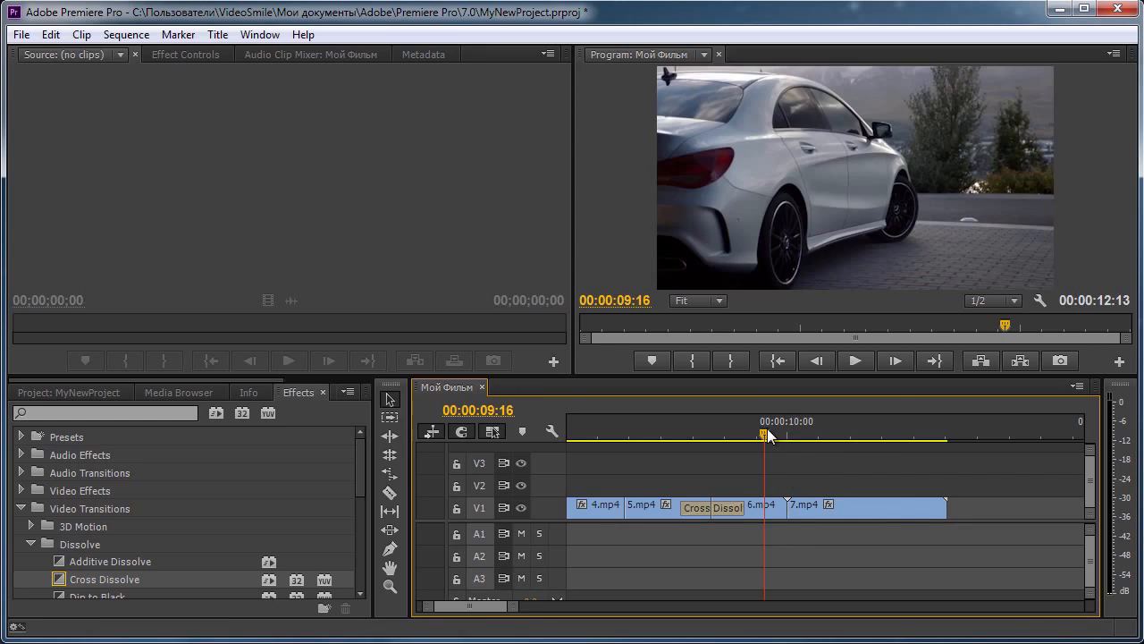
Scrub through 7.mp4 to 00:00:11:21 and examine the cut between 6.mp4 and 7.mp4, including its edit point.
left_click_drag(767, 430, 904, 431)
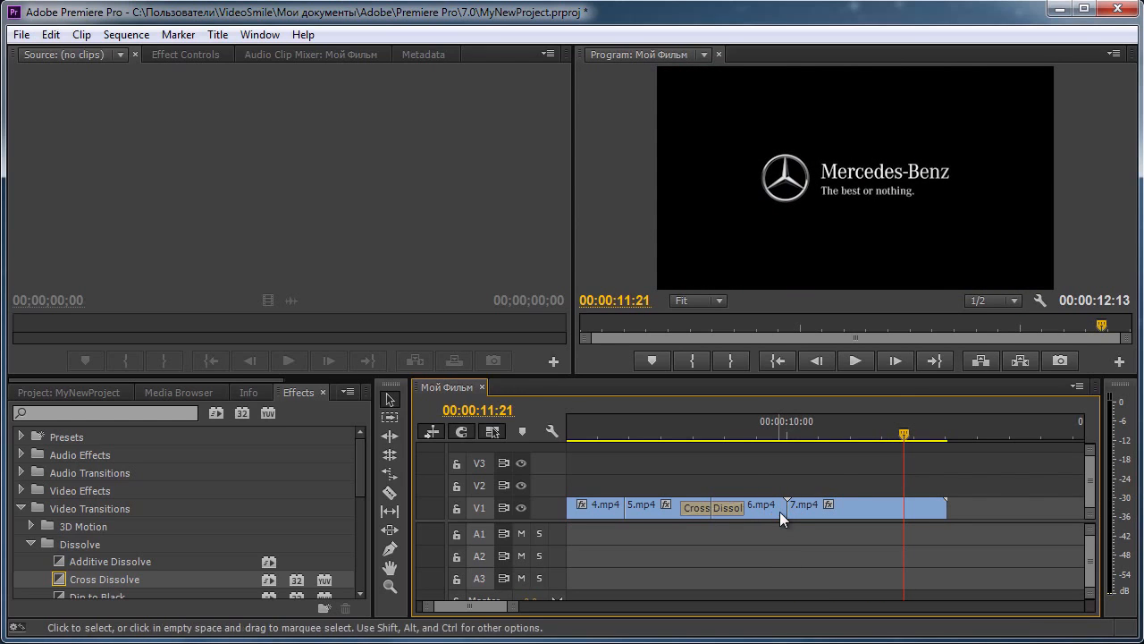
left_click(778, 511)
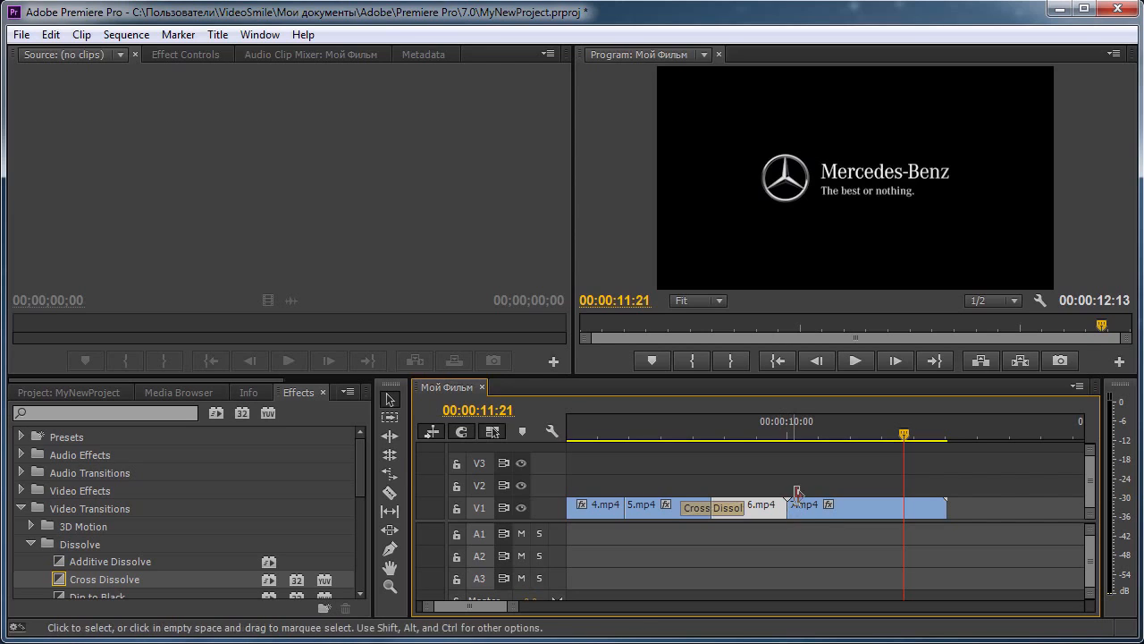
left_click(791, 508)
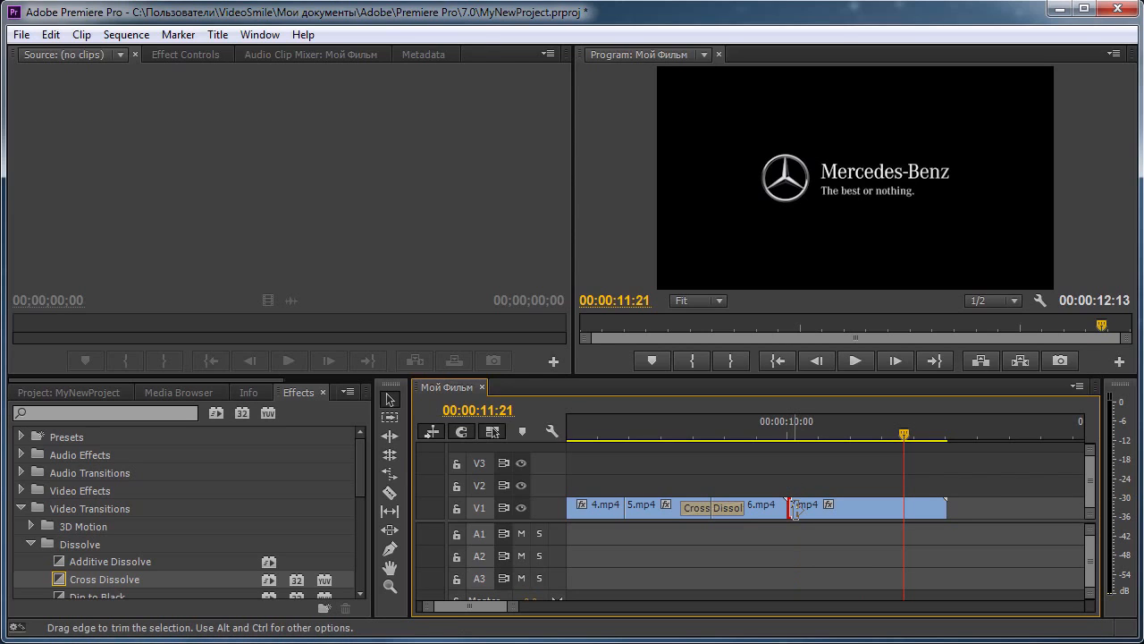
left_click(774, 510)
left_click(789, 507)
left_click(805, 531)
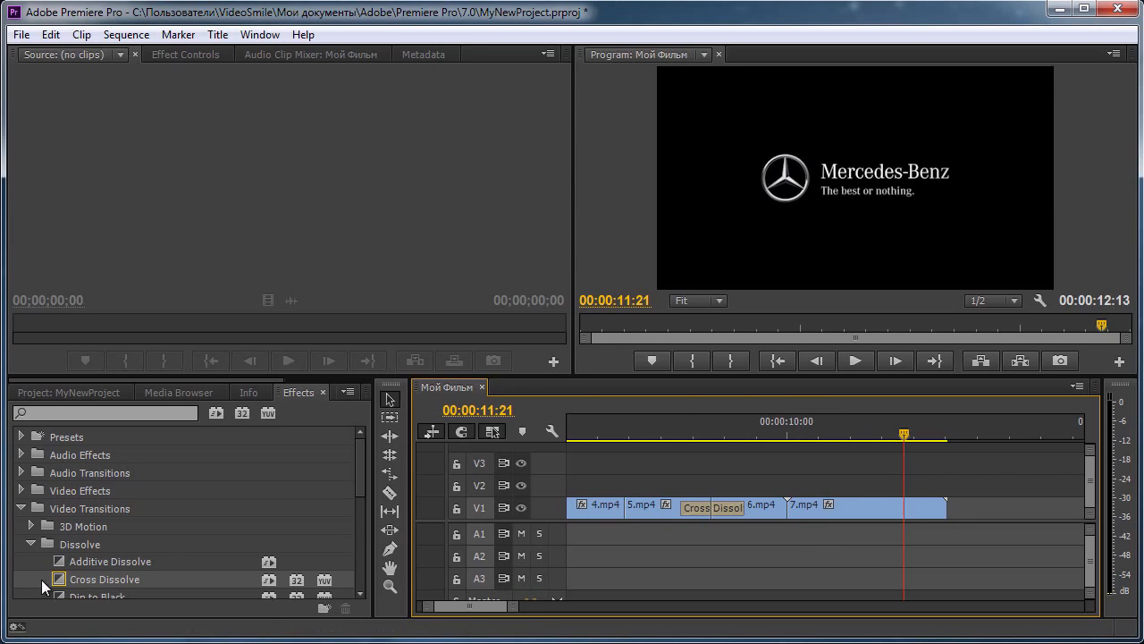
Apply a Cross Dissolve centred on the cut between 6.mp4 and 7.mp4 and display its effect settings.
left_click_drag(54, 581, 777, 512)
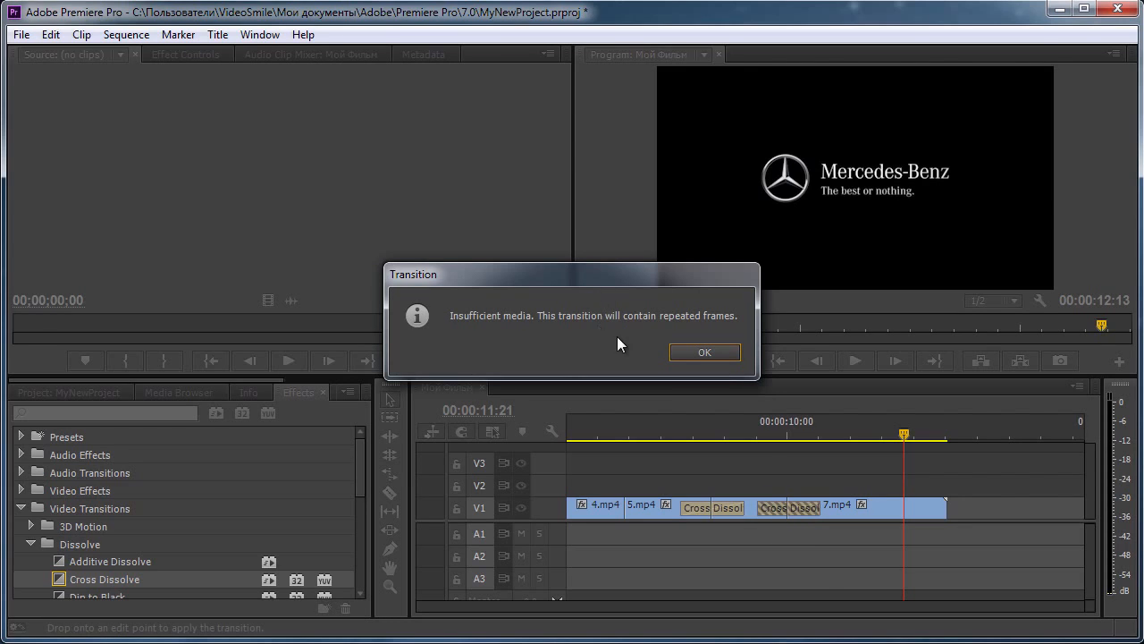
left_click(706, 353)
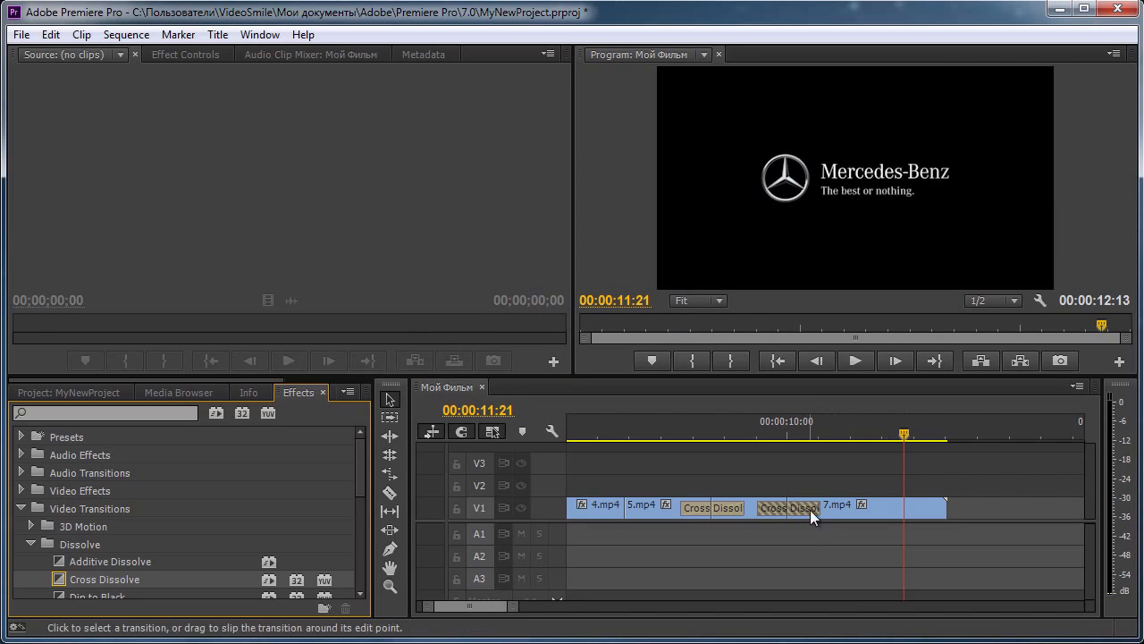
left_click(809, 508)
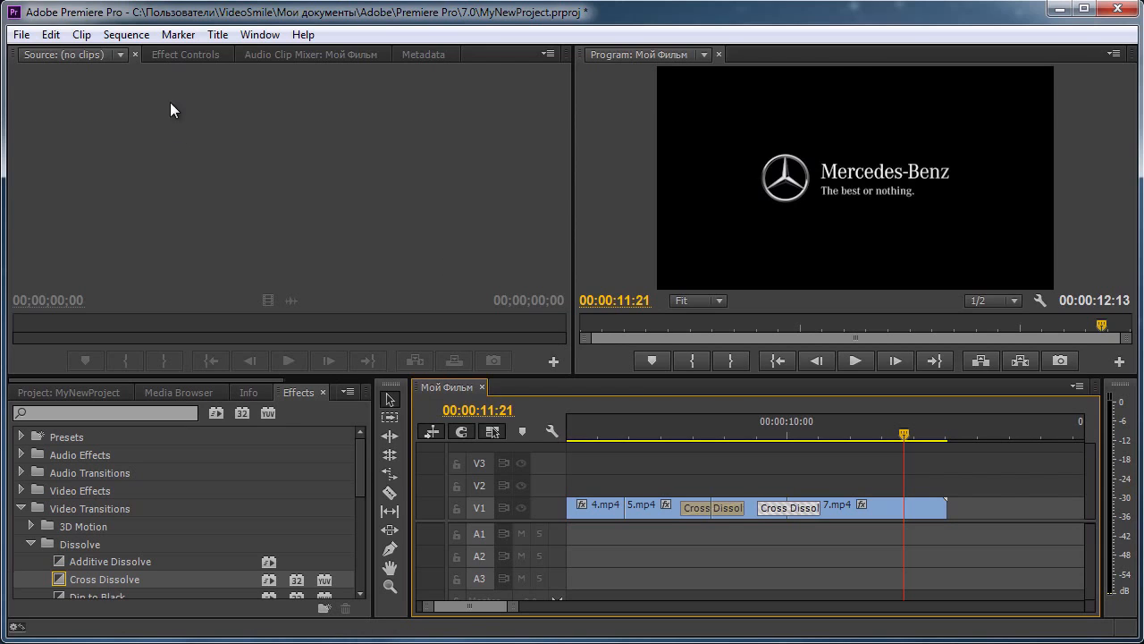
left_click(173, 52)
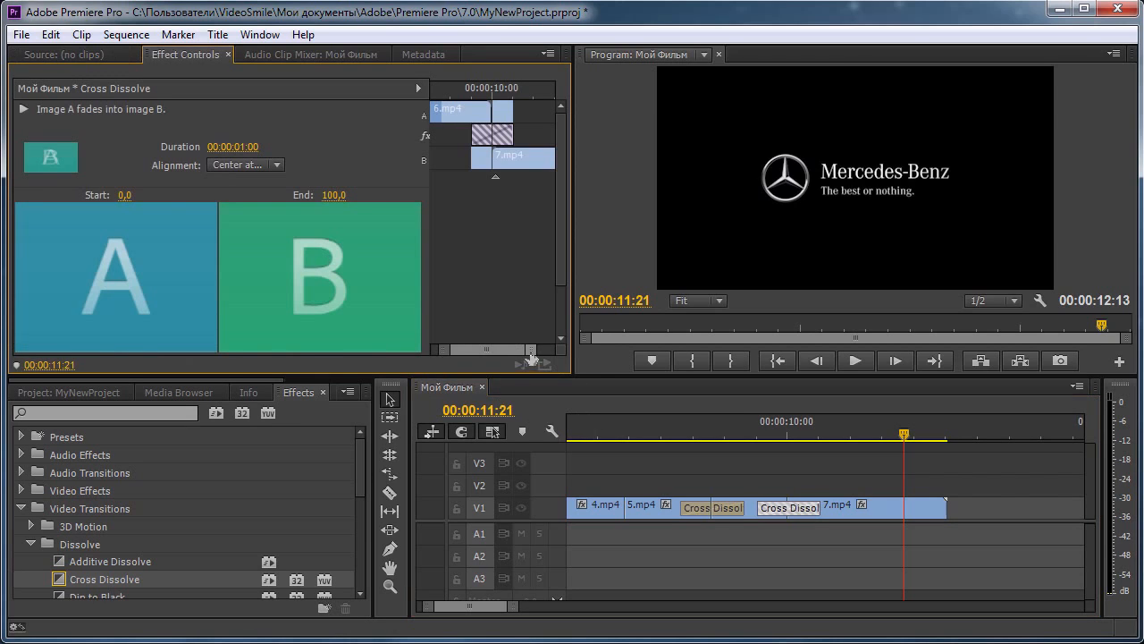
Enlarge the effect timeline of the Cross Dissolve between 6.mp4 and 7.mp4 and scrub through its overlap, ending at 00:00:10:08.
left_click_drag(530, 349, 515, 349)
left_click_drag(432, 220, 194, 218)
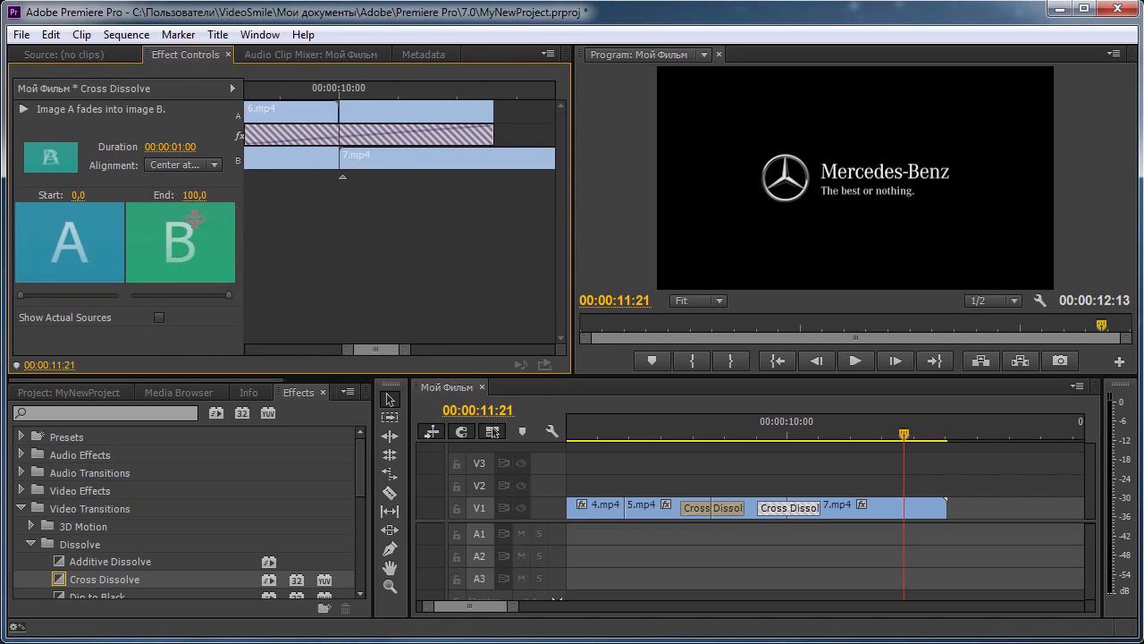
left_click_drag(371, 347, 414, 347)
left_click_drag(358, 92, 393, 110)
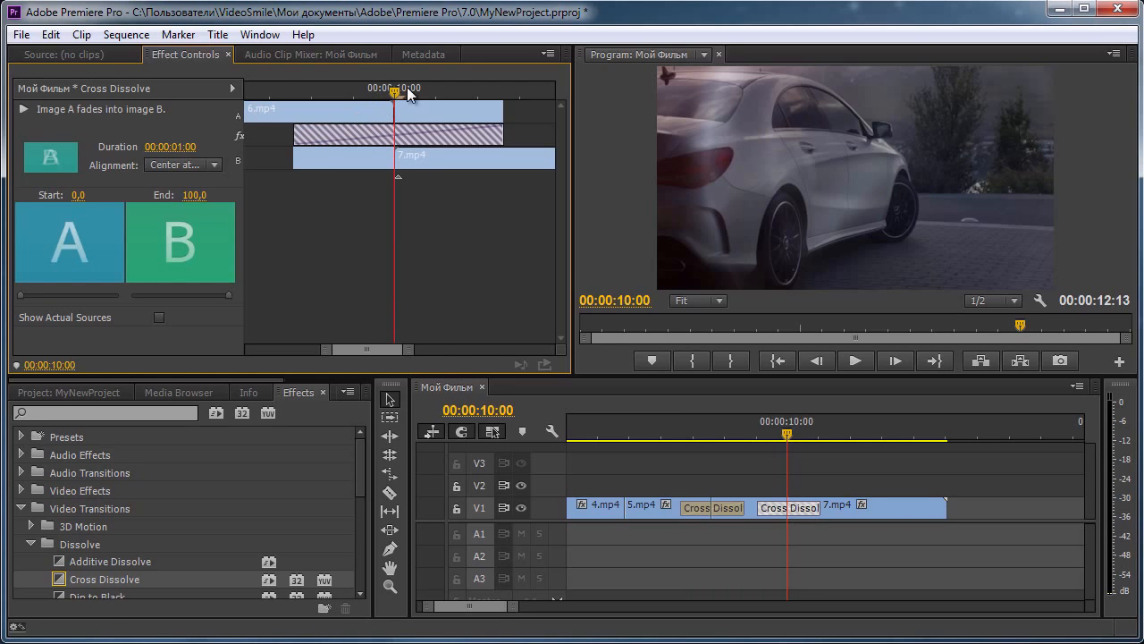
left_click_drag(399, 90, 287, 105)
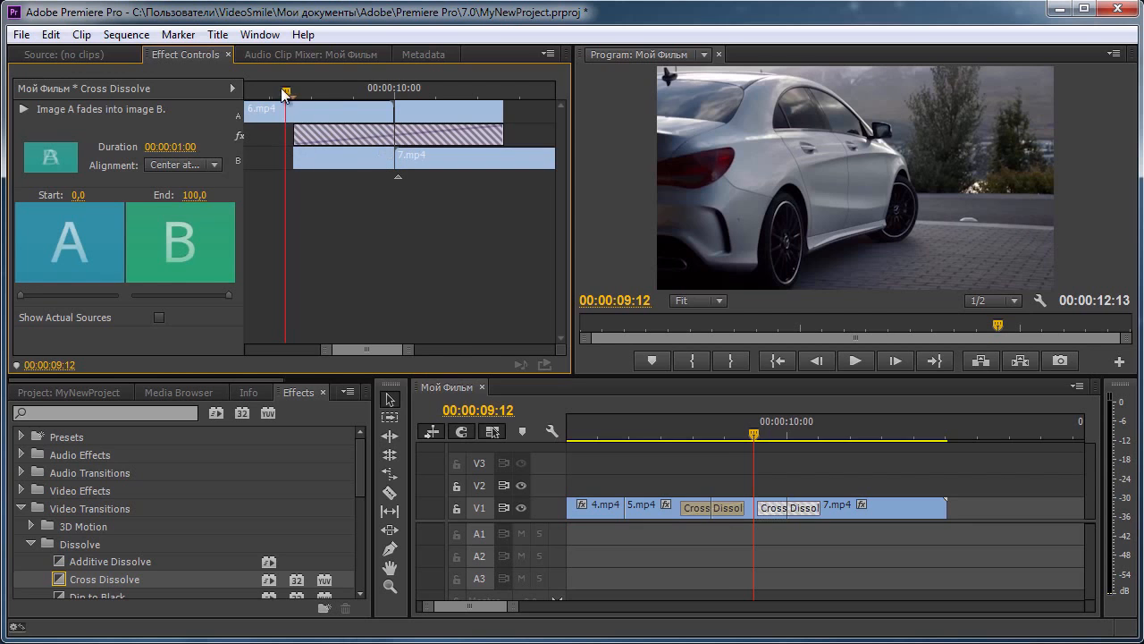
left_click_drag(290, 88, 460, 148)
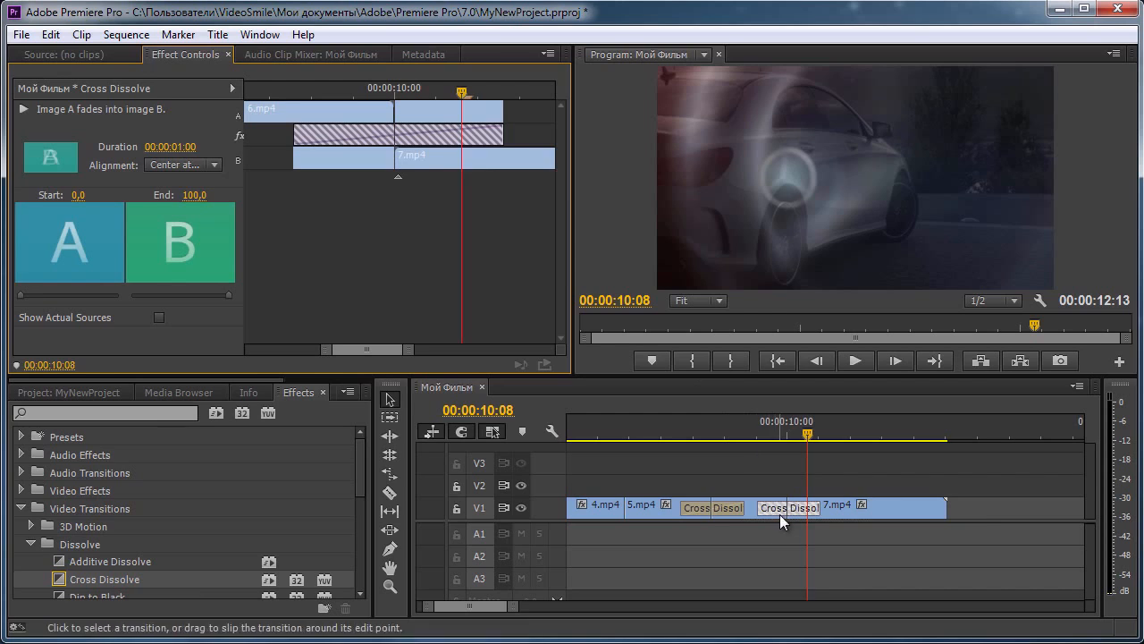
Delete the Cross Dissolve at the cut between 6.mp4 and 7.mp4.
left_click(773, 508)
key("Delete")
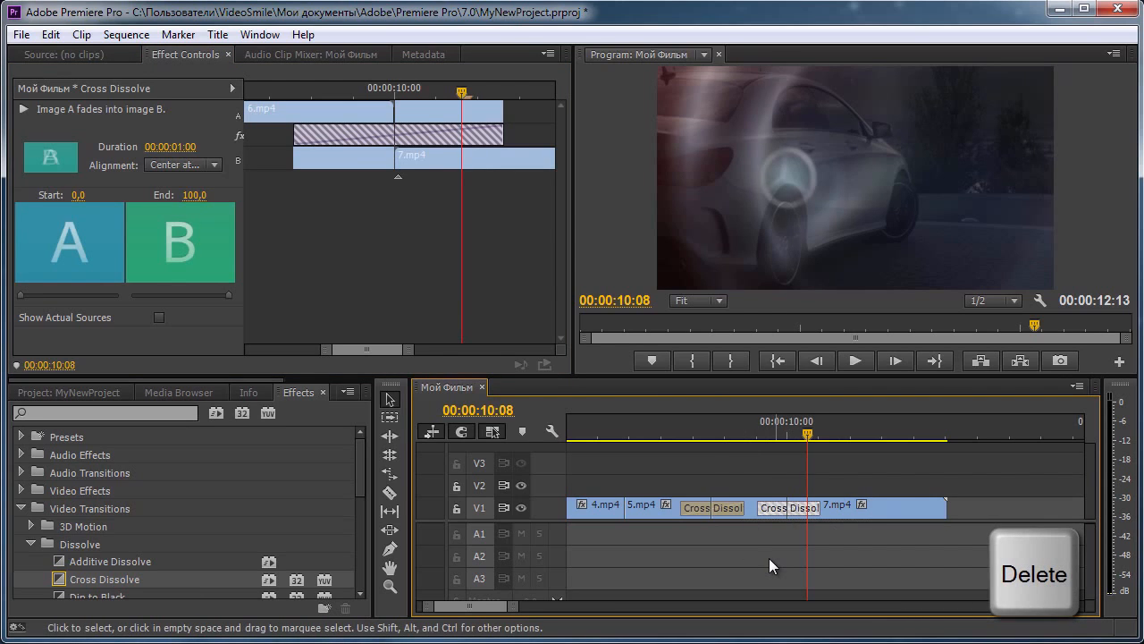
key("Delete")
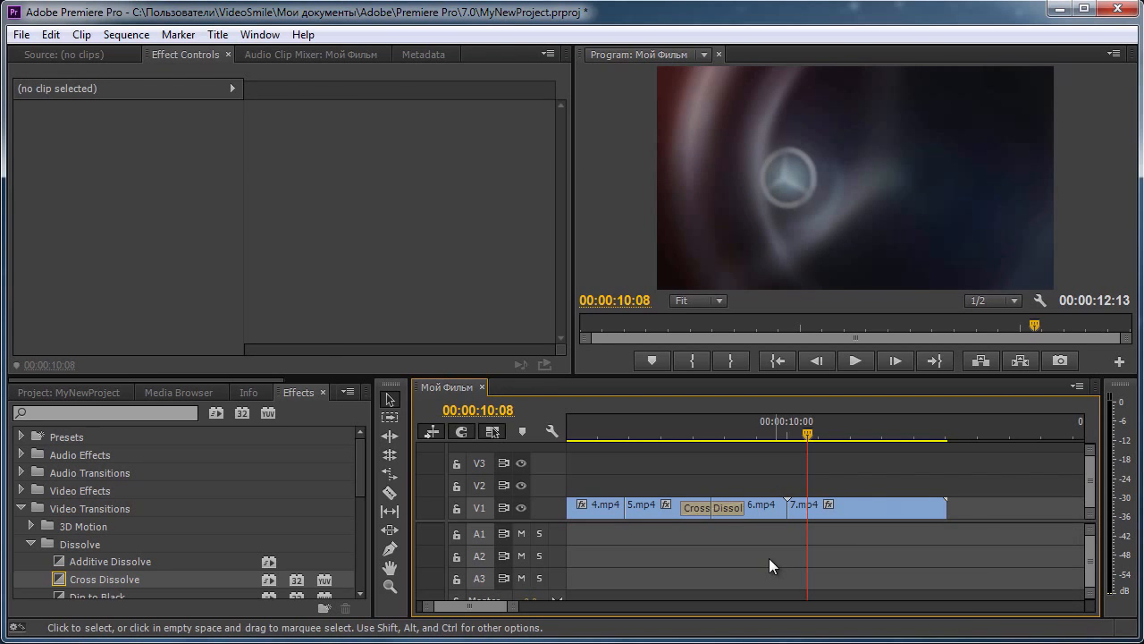
Scrub back and forth through the whole sequence to review it, ending within 1.mp4 at 00:00:01:15.
left_click_drag(808, 428, 629, 428)
left_click_drag(589, 465, 918, 465)
key("ctrl+c")
key("ctrl+v")
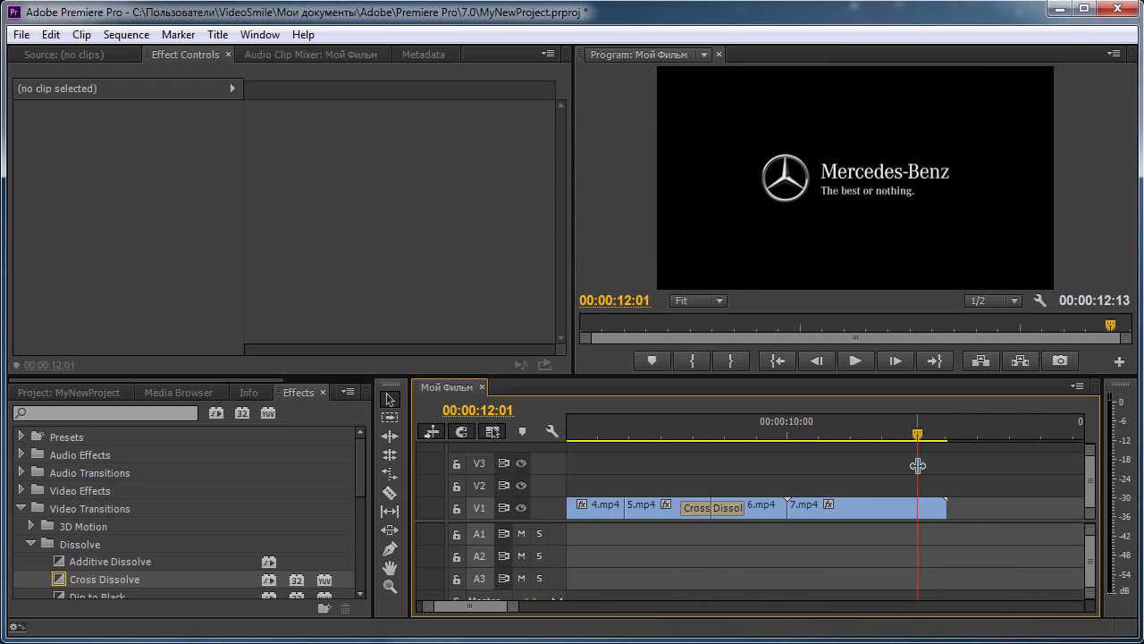
left_click_drag(919, 435, 668, 488)
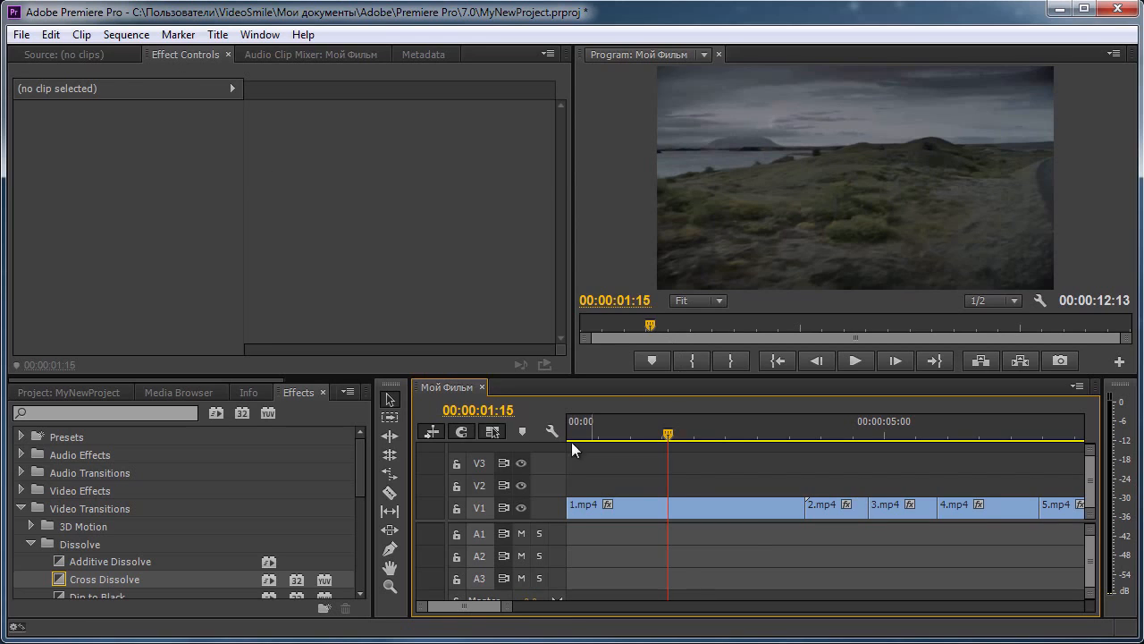
Find Dip to Black among the Dissolve video transitions and apply it to the beginning of 1.mp4.
left_click_drag(361, 458, 365, 519)
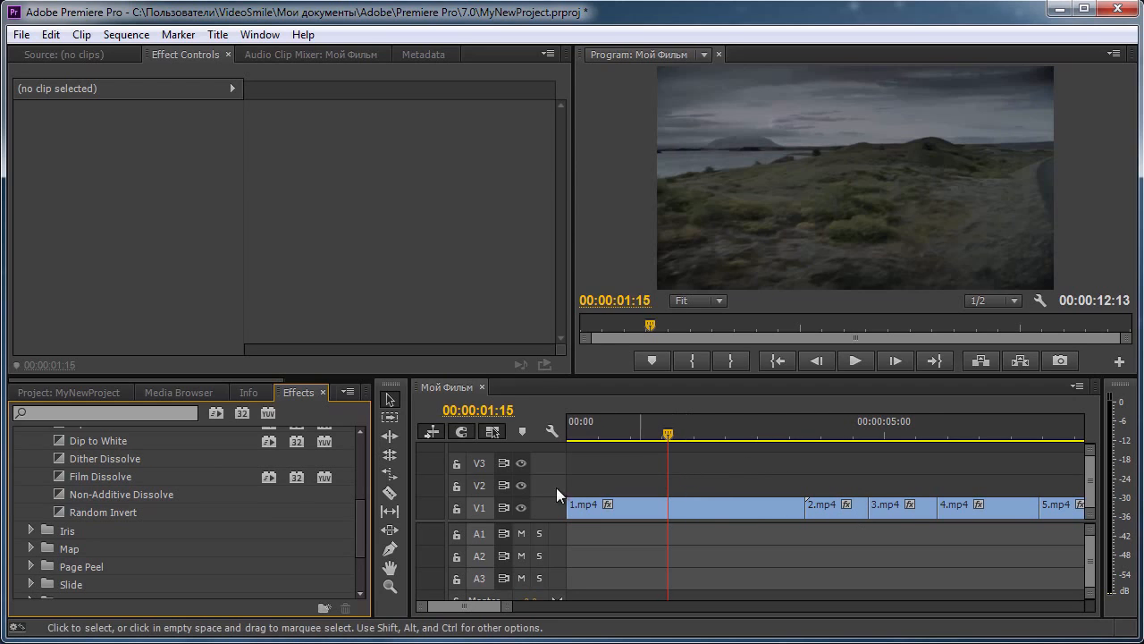
scroll(229, 506, "up", 4)
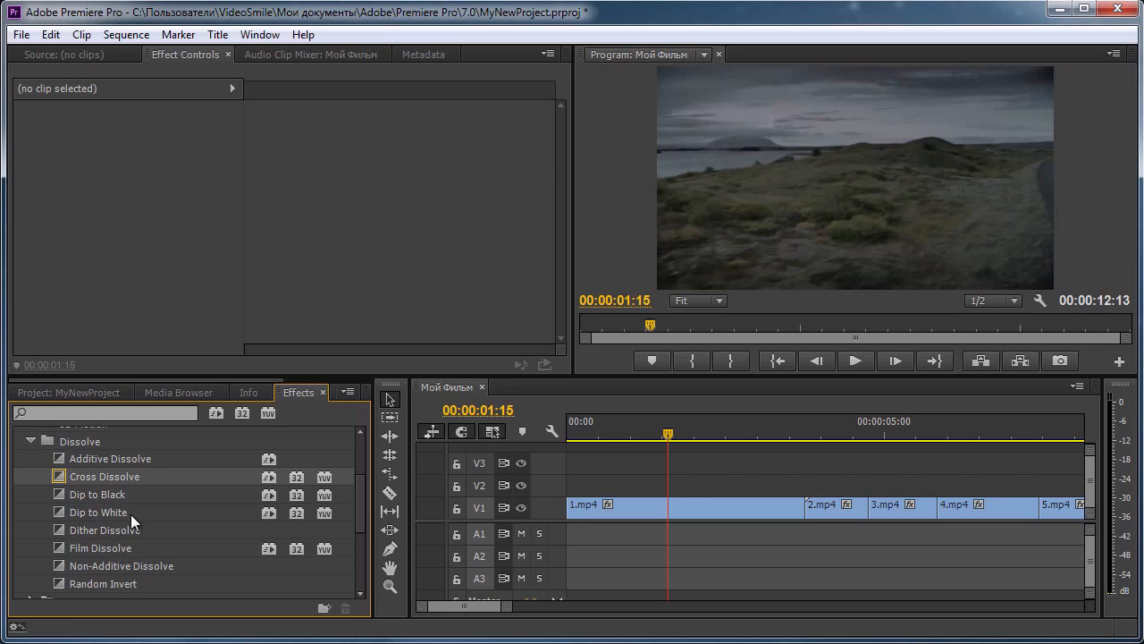
left_click_drag(663, 429, 685, 453)
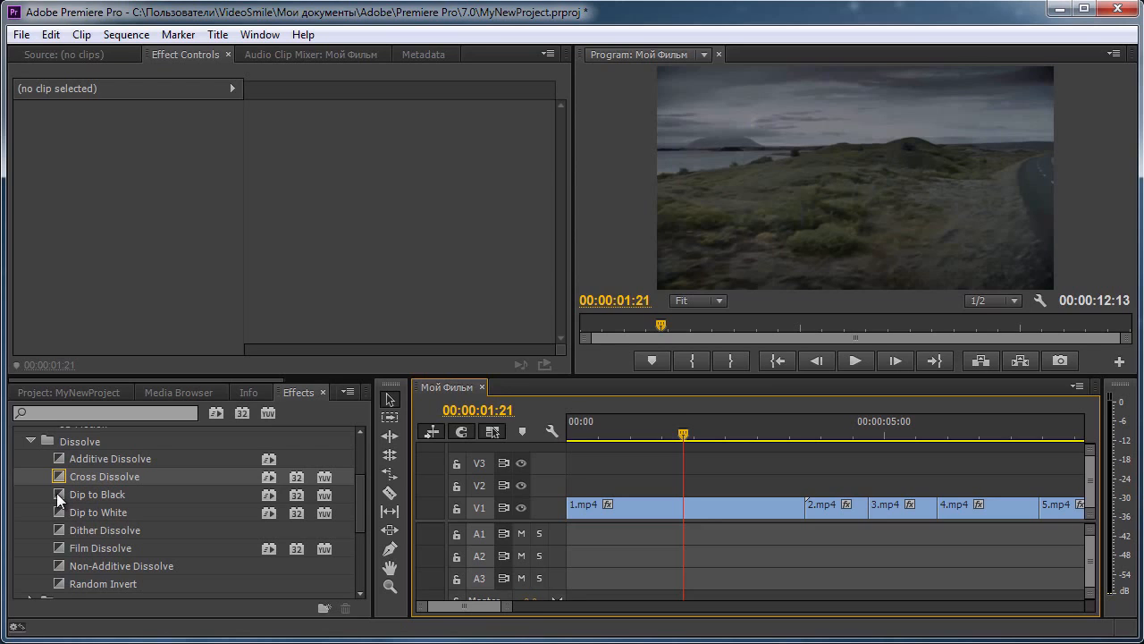
left_click(57, 493)
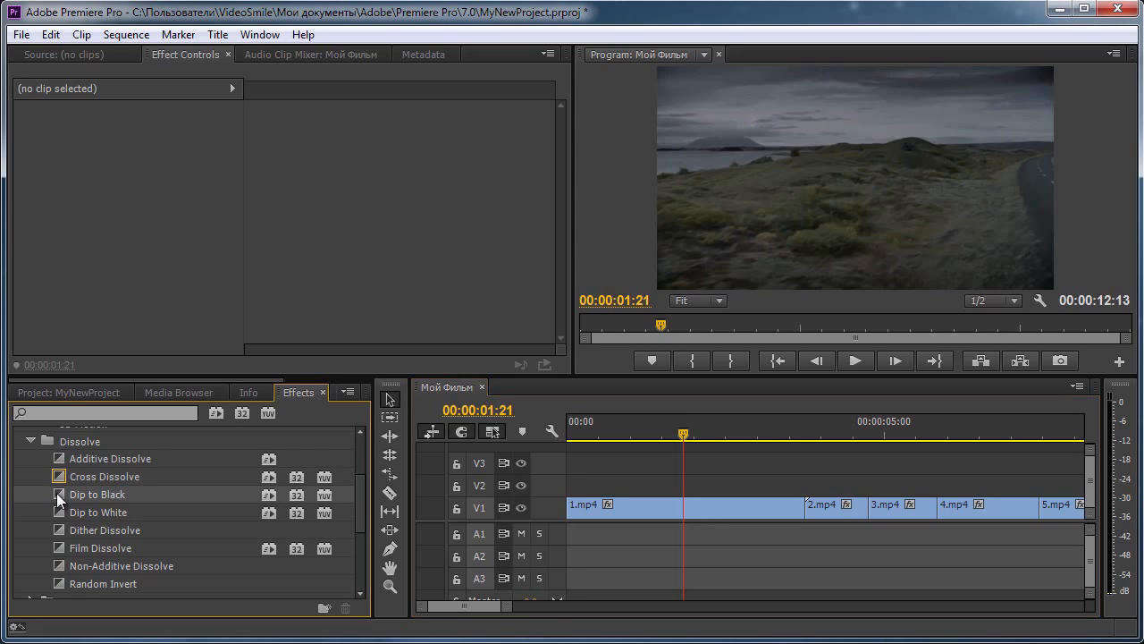
left_click_drag(56, 493, 601, 506)
Play the sequence from 00:00:00:00 to preview the Dip to Black at the start of 1.mp4, then stop playback.
left_click_drag(590, 433, 547, 432)
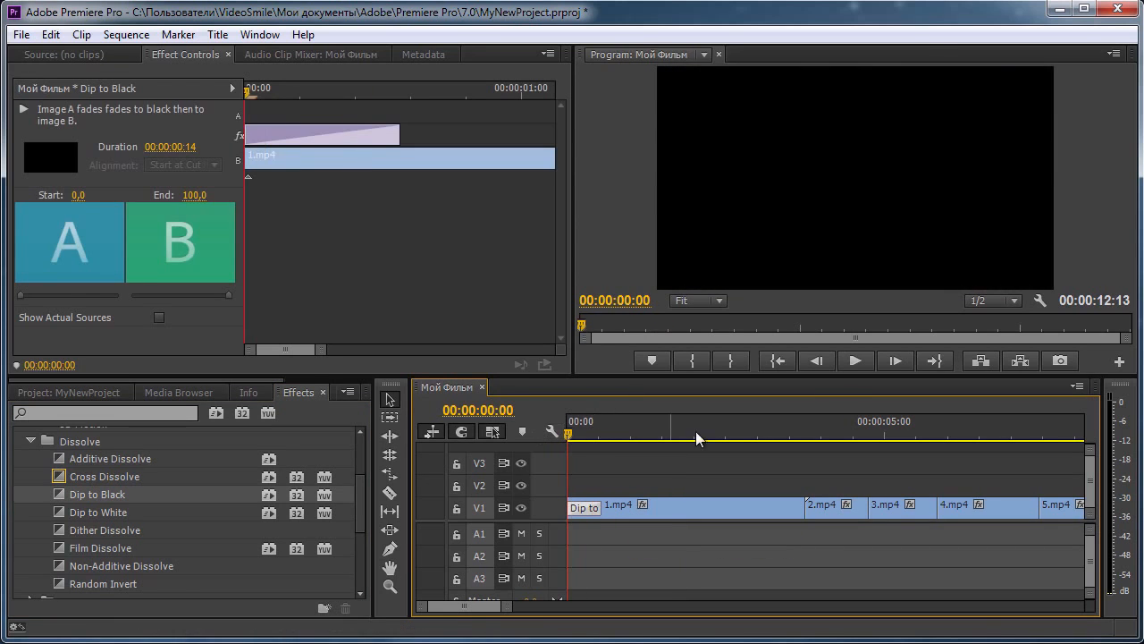
left_click(854, 361)
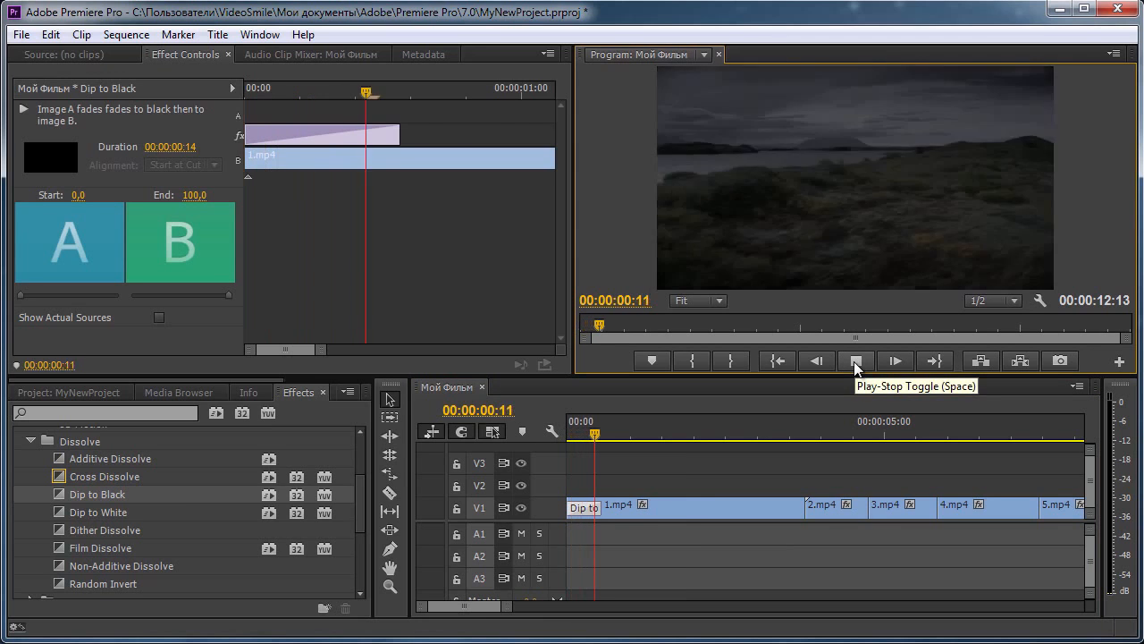
left_click(855, 361)
Show the whole sequence in the timeline and scrub from its beginning to 00:00:11:11 in 7.mp4.
left_click_drag(506, 607, 583, 608)
left_click_drag(706, 429, 569, 436)
left_click_drag(638, 432, 765, 437)
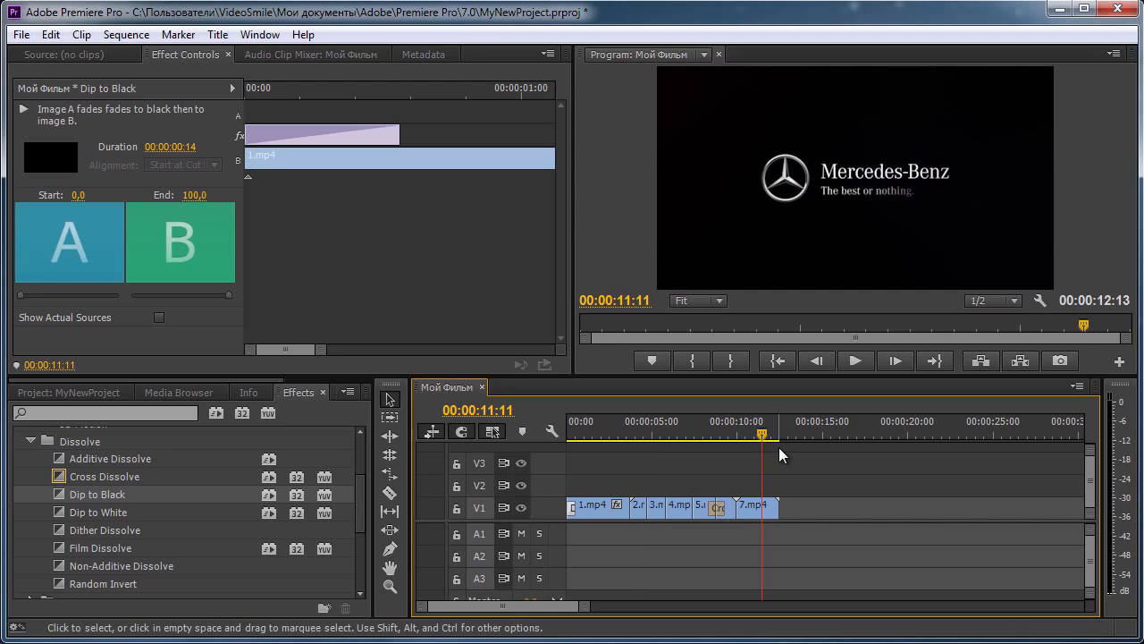